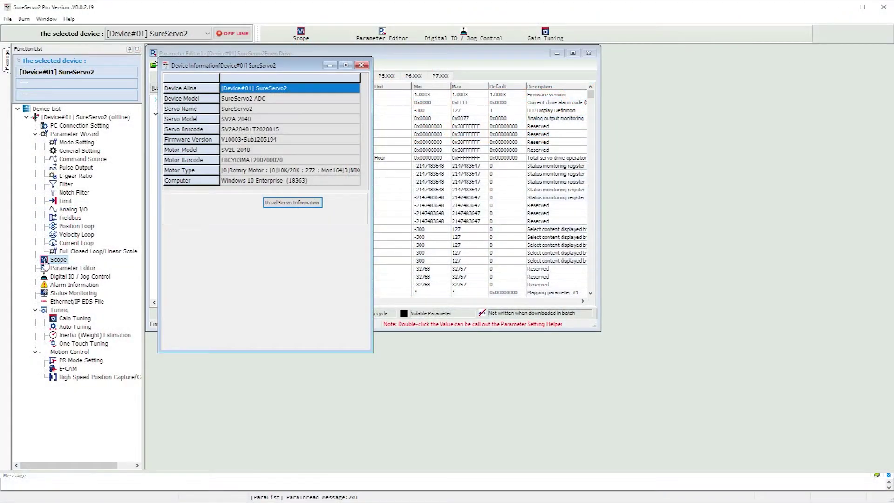
# - Open the servo drive's scope, keeping CH1 on main encoder feedback pulse and CH2 on feedback position [PUU]
pyautogui.doubleClick(45, 261)
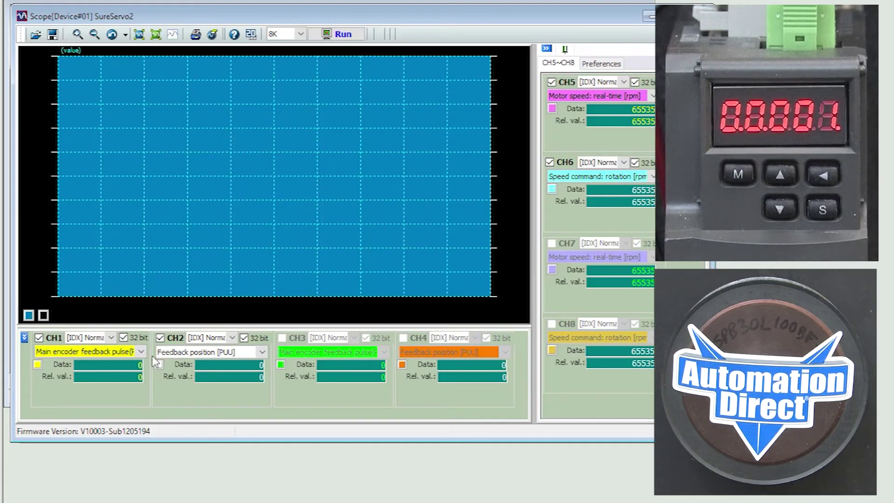
pyautogui.click(142, 352)
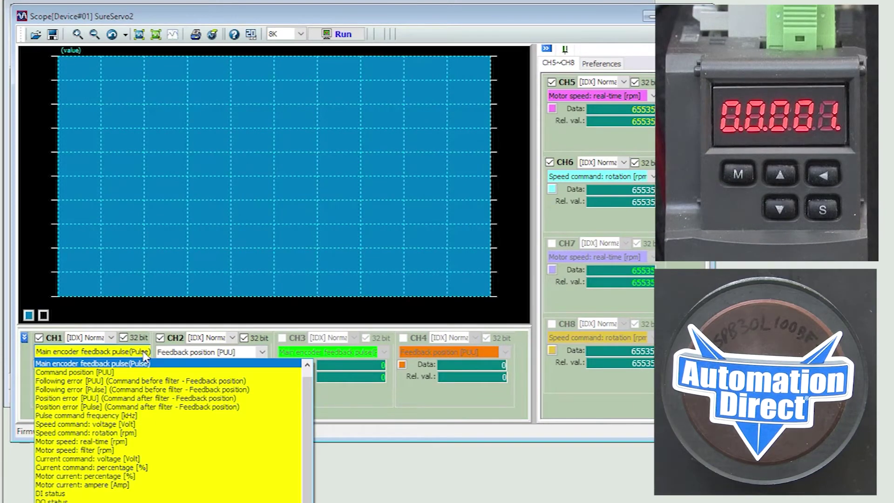
pyautogui.click(118, 364)
pyautogui.click(262, 352)
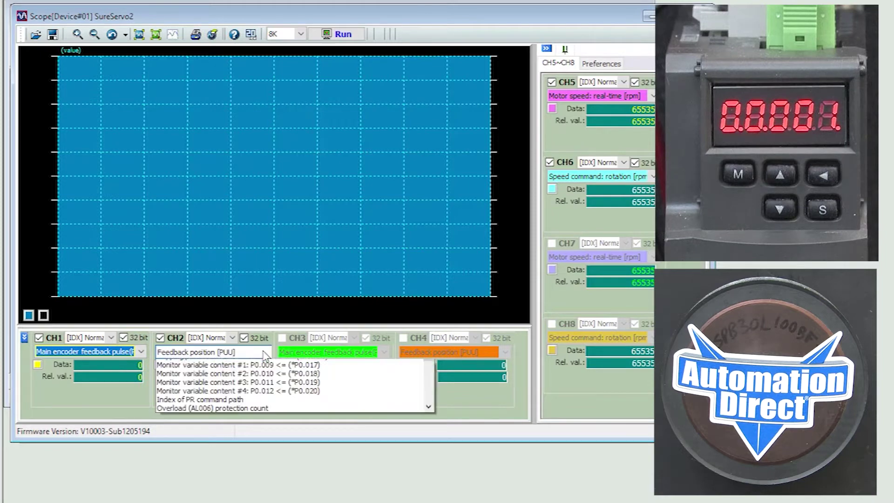
pyautogui.click(262, 366)
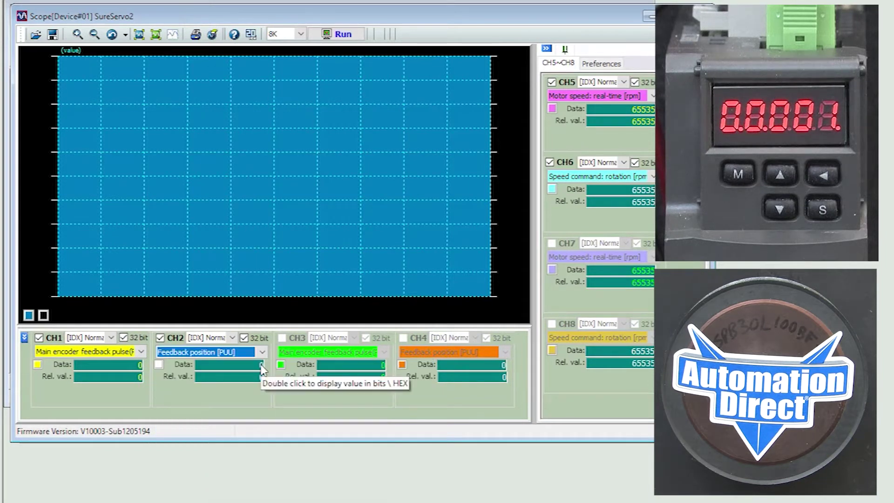
# - Change channel 2's trace colour to red
pyautogui.click(159, 364)
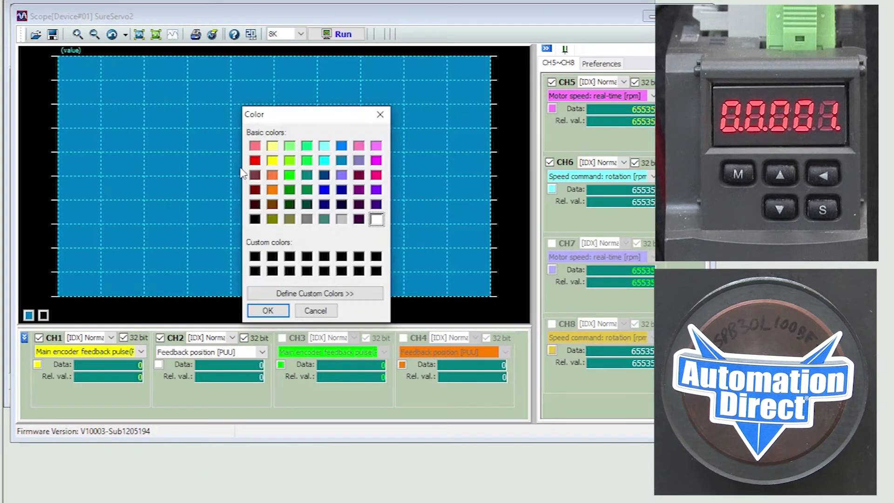
pyautogui.click(255, 160)
pyautogui.click(268, 309)
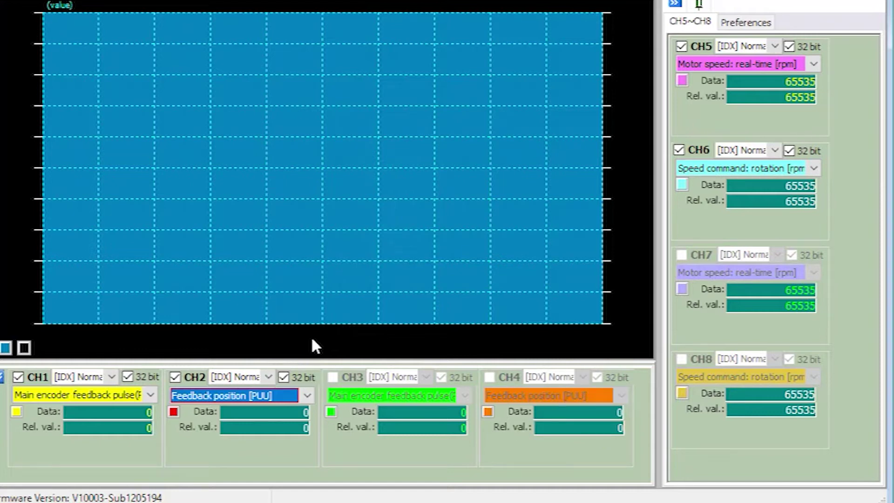
pyautogui.click(127, 377)
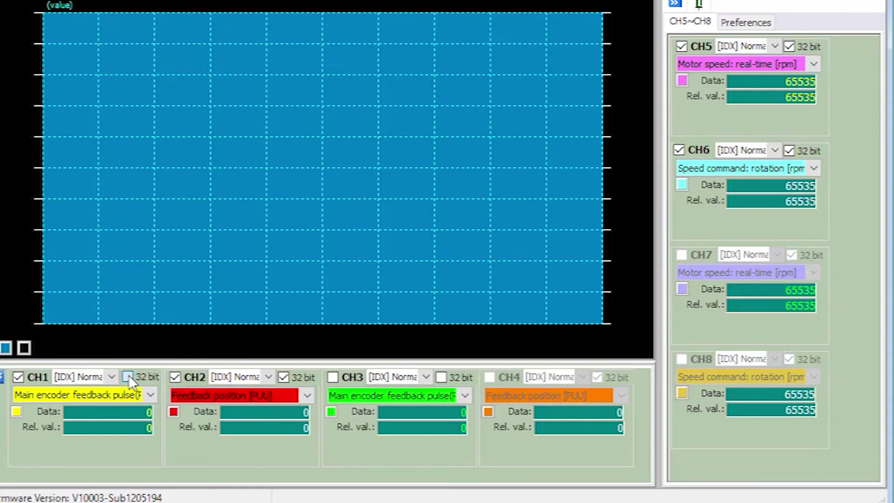
pyautogui.click(128, 376)
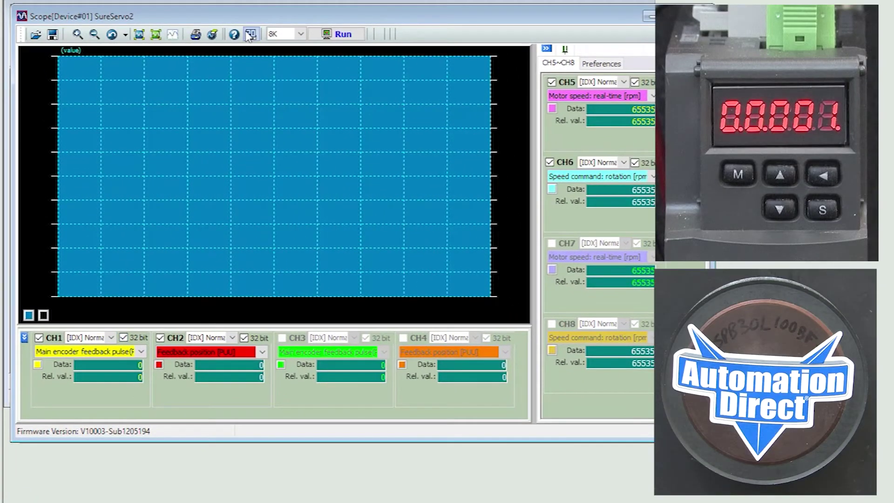
pyautogui.click(250, 35)
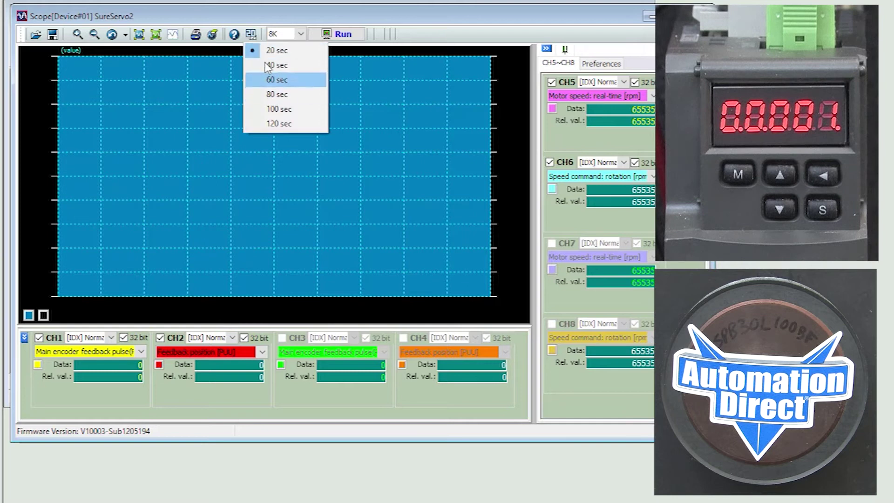
# - Disable channels 5 and 6, then record about 18 seconds of the motor turning and stop
pyautogui.click(256, 50)
pyautogui.click(551, 82)
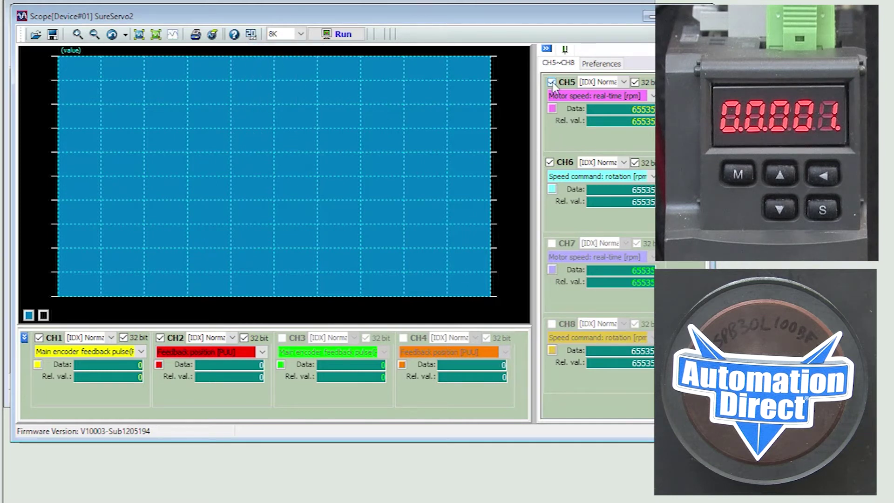
pyautogui.click(549, 162)
pyautogui.click(351, 37)
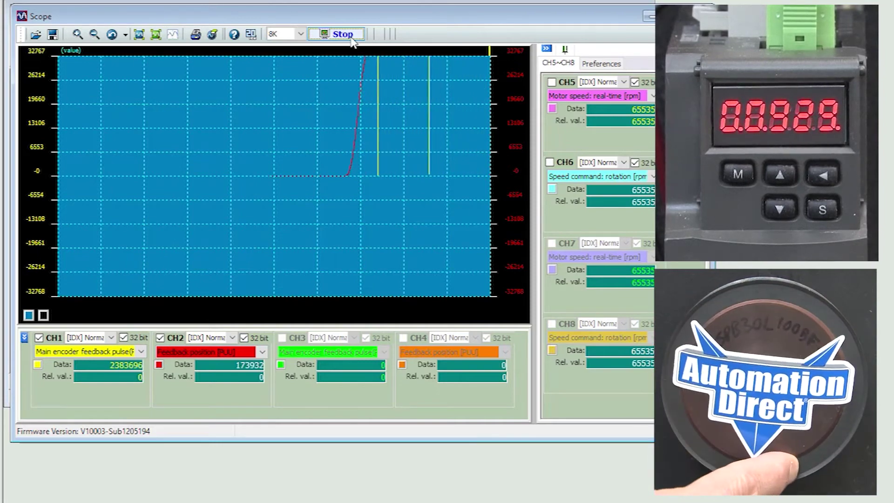
pyautogui.click(336, 36)
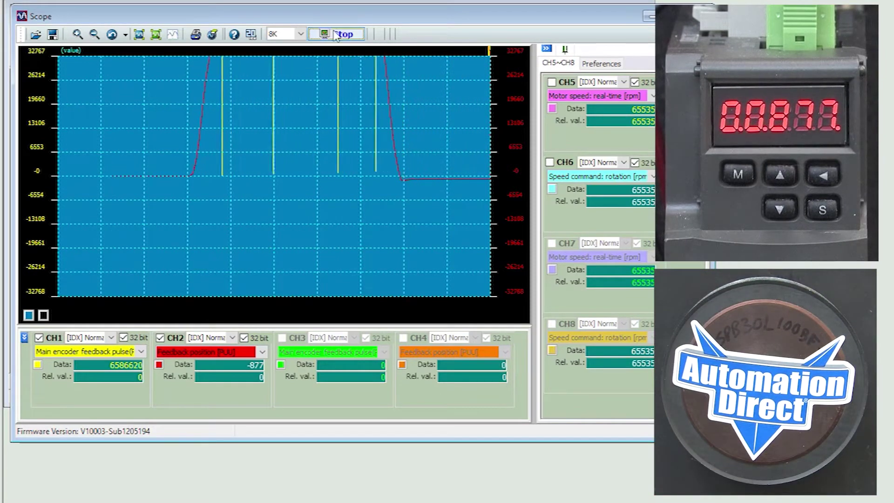
# - Fit the captured traces to the plot and add a measurement line near the trace end
pyautogui.click(172, 34)
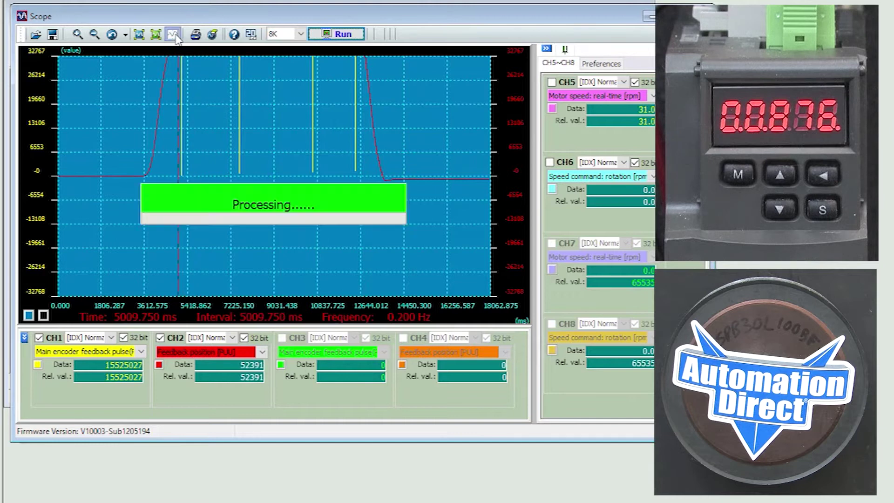
pyautogui.click(449, 107)
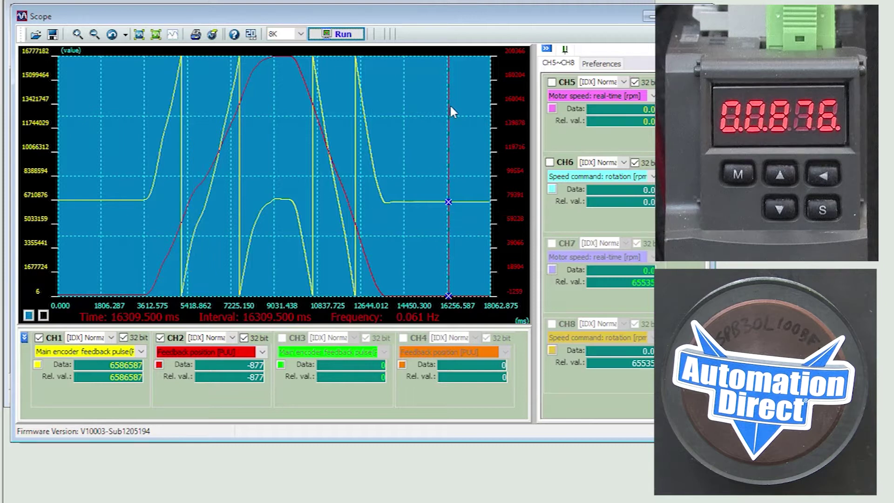
# - Drag the measurement lines to about 3757 ms and the red trace's peak, reading a ~5399 ms interval
pyautogui.moveTo(448, 105); pyautogui.dragTo(207, 195)
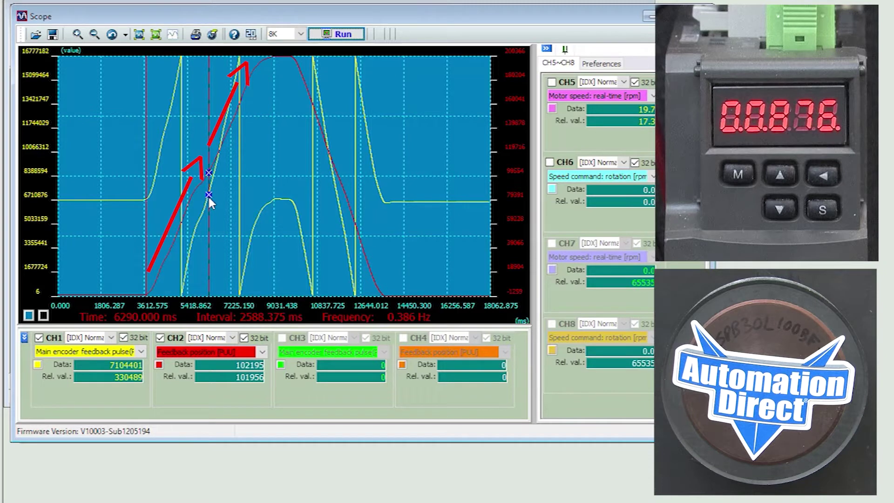
pyautogui.moveTo(207, 194); pyautogui.dragTo(277, 194)
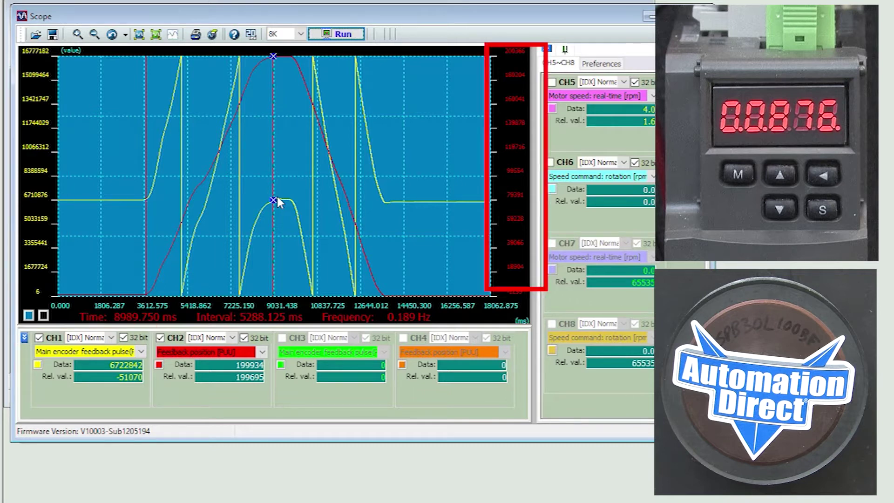
pyautogui.moveTo(277, 198); pyautogui.dragTo(151, 70)
# - Plot both traces on one shared vertical scale, then return each trace to its own scale
pyautogui.click(141, 38)
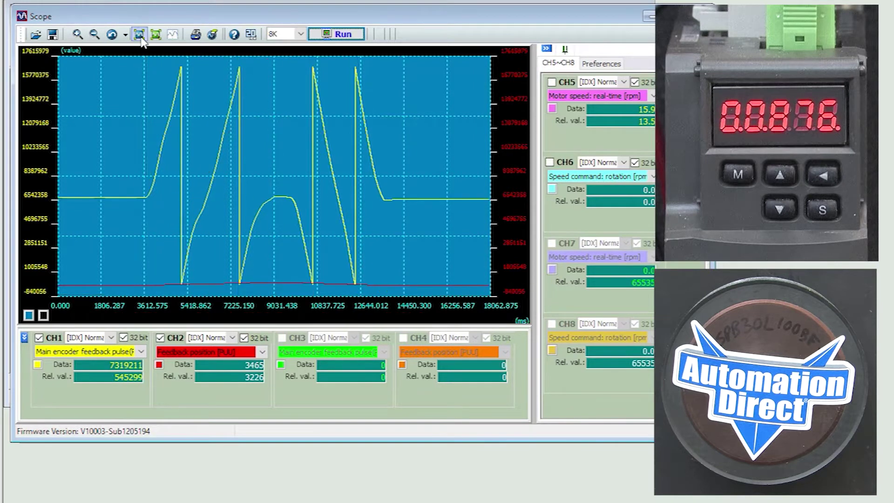
pyautogui.click(124, 74)
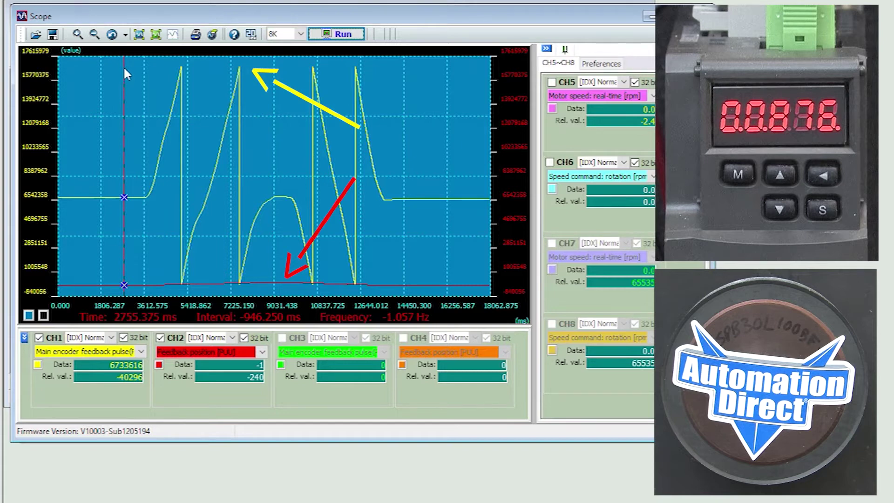
pyautogui.click(139, 35)
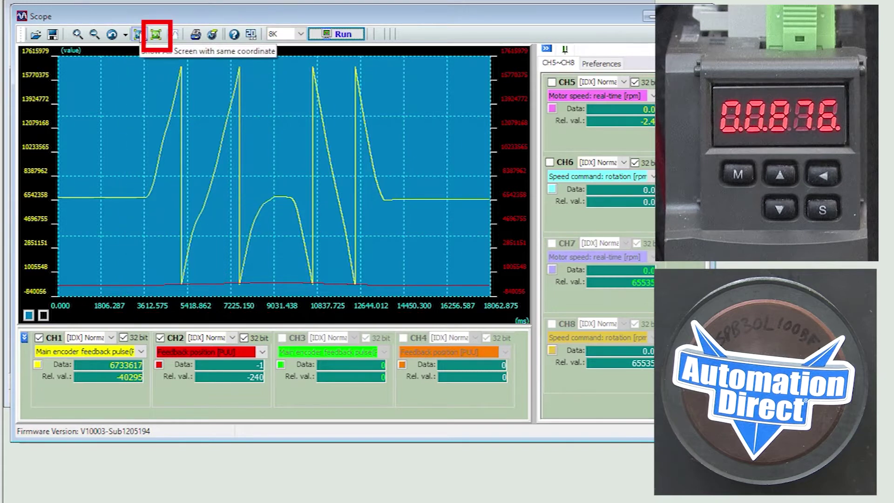
pyautogui.click(156, 36)
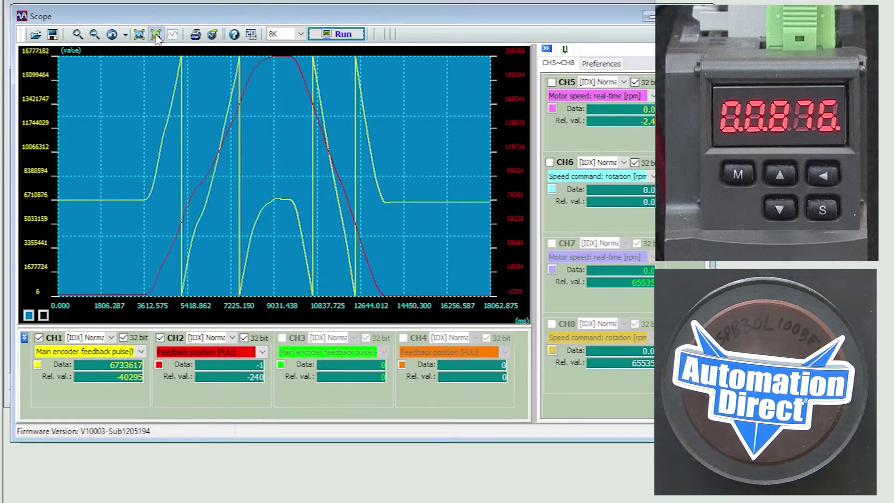
pyautogui.click(172, 35)
pyautogui.click(107, 88)
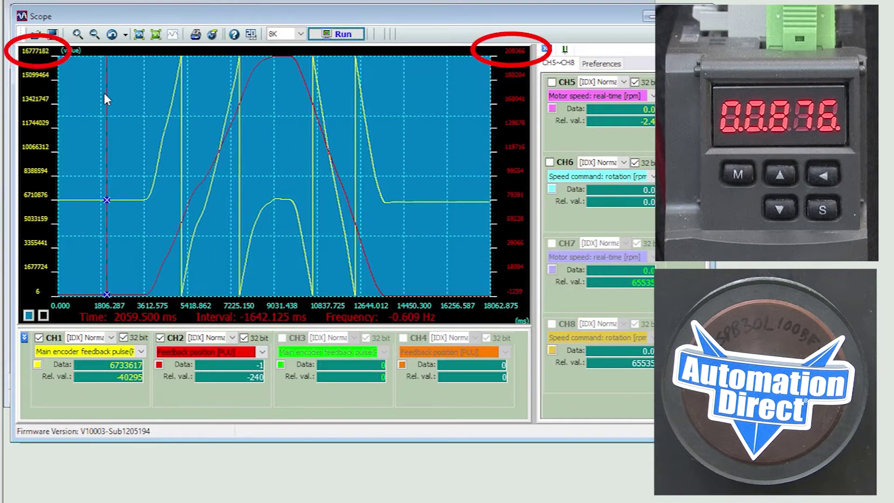
# - Move the measurement line to about 1447 ms and zoom in on the traces
pyautogui.moveTo(105, 96); pyautogui.dragTo(89, 48)
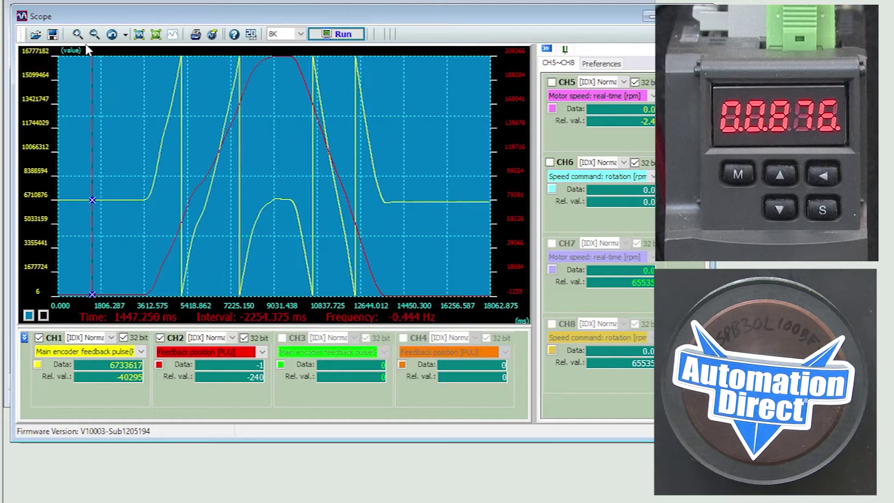
pyautogui.click(77, 34)
pyautogui.click(77, 35)
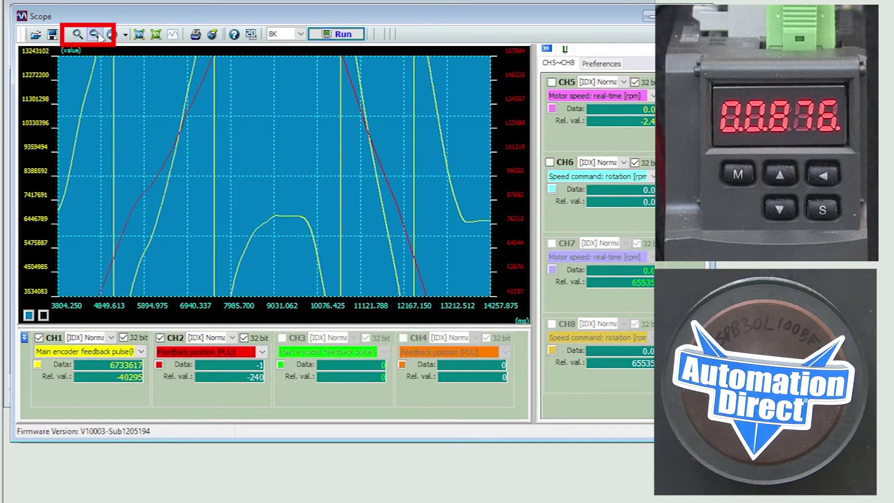
pyautogui.click(95, 34)
pyautogui.click(94, 34)
pyautogui.moveTo(126, 153); pyautogui.dragTo(204, 228)
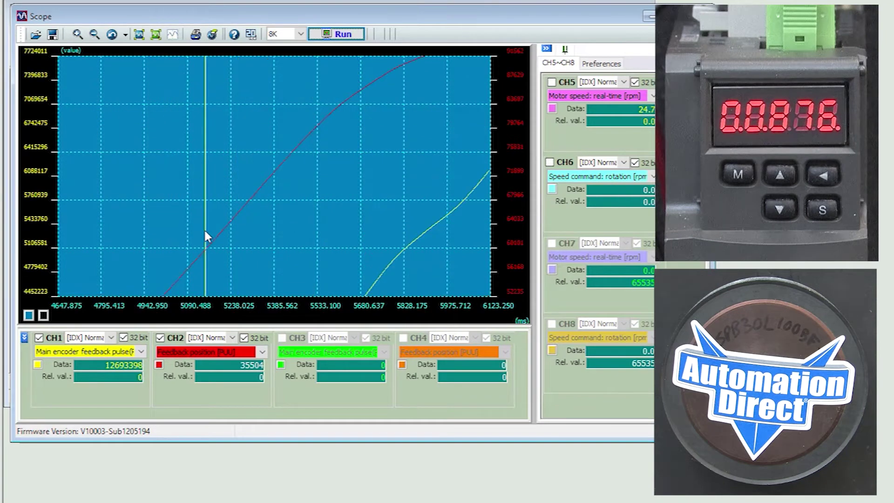
# - Restore the full 0 to 18062 ms view and check the zoom history list
pyautogui.click(139, 35)
pyautogui.click(148, 55)
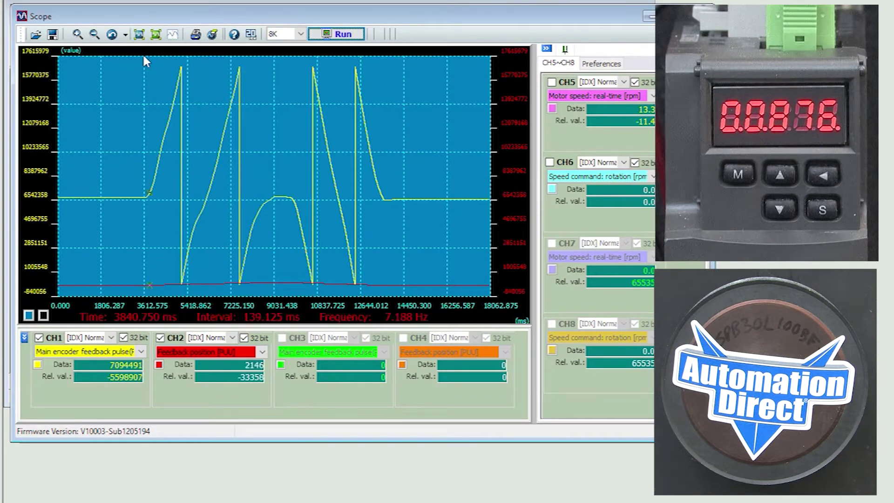
pyautogui.click(125, 35)
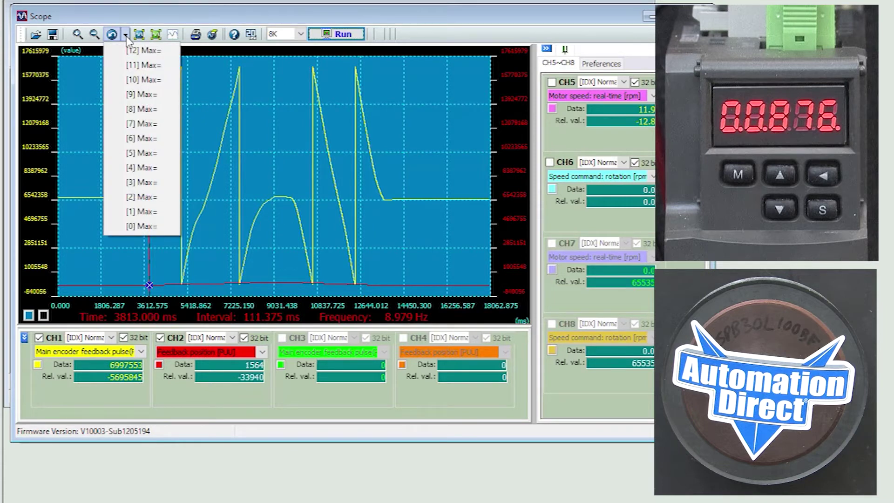
pyautogui.click(164, 22)
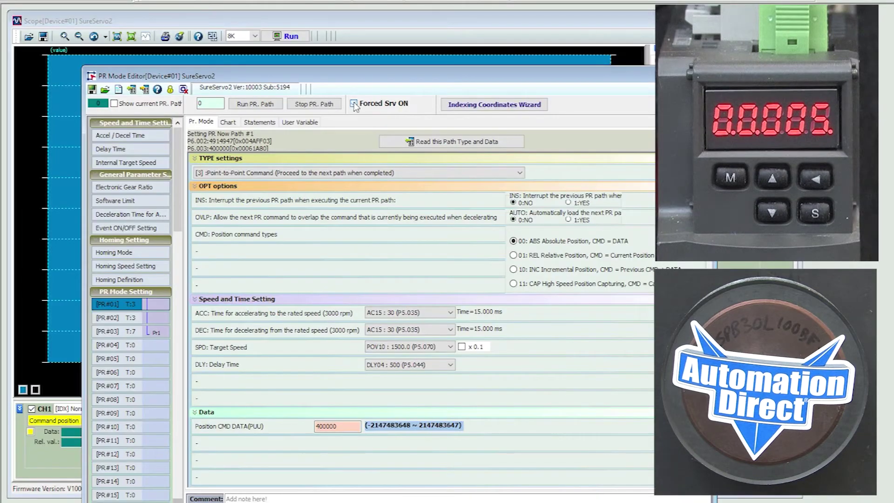
# - Run PR path 1 to spin the motor, then bring the Scope window forward
pyautogui.click(254, 104)
pyautogui.click(337, 25)
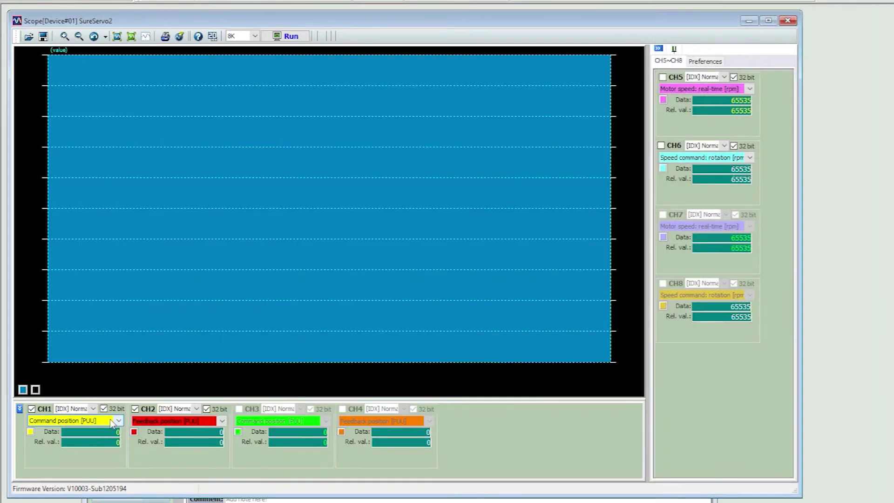
# - Keep CH1 on Command position [PUU] and CH2 on Feedback position [PUU], then start recording
pyautogui.click(122, 422)
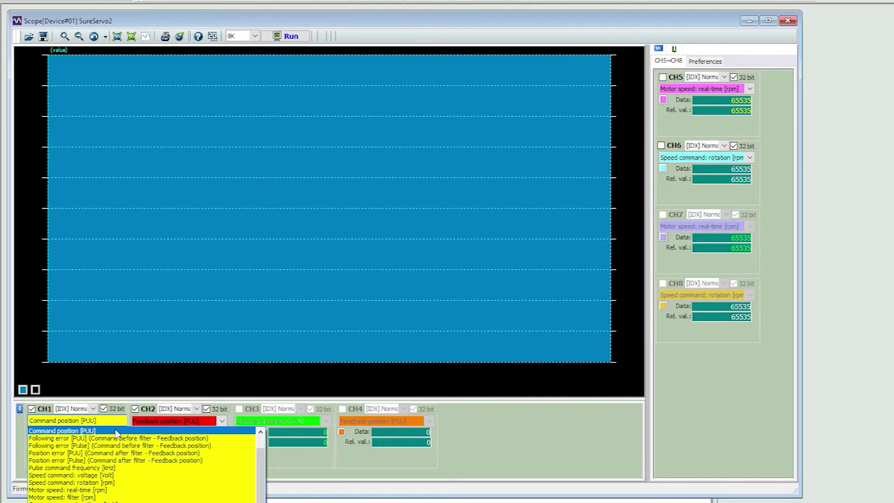
pyautogui.click(118, 431)
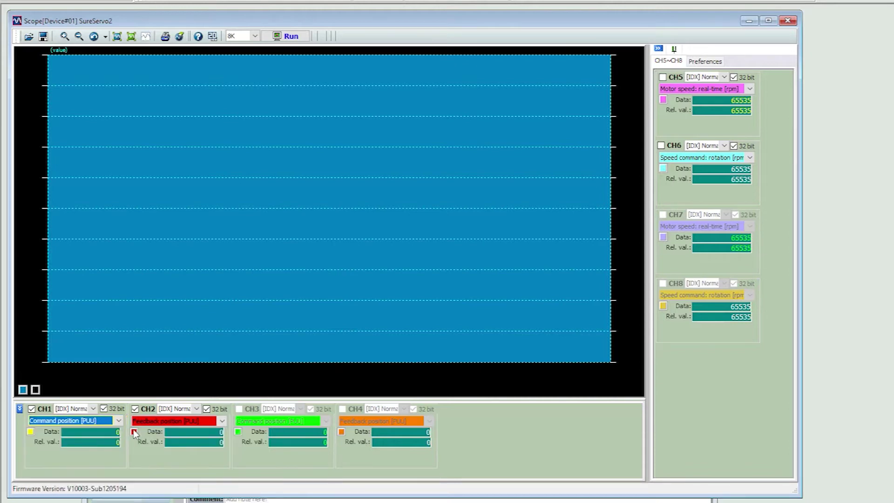
pyautogui.click(224, 422)
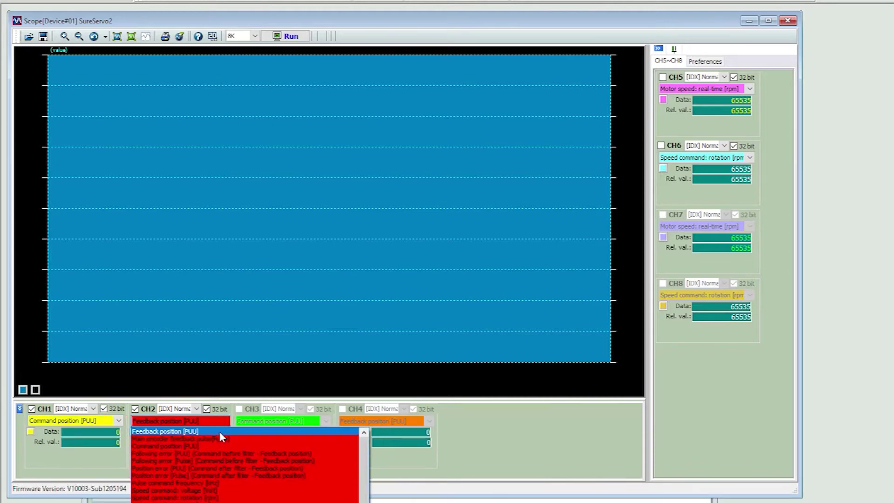
pyautogui.click(219, 431)
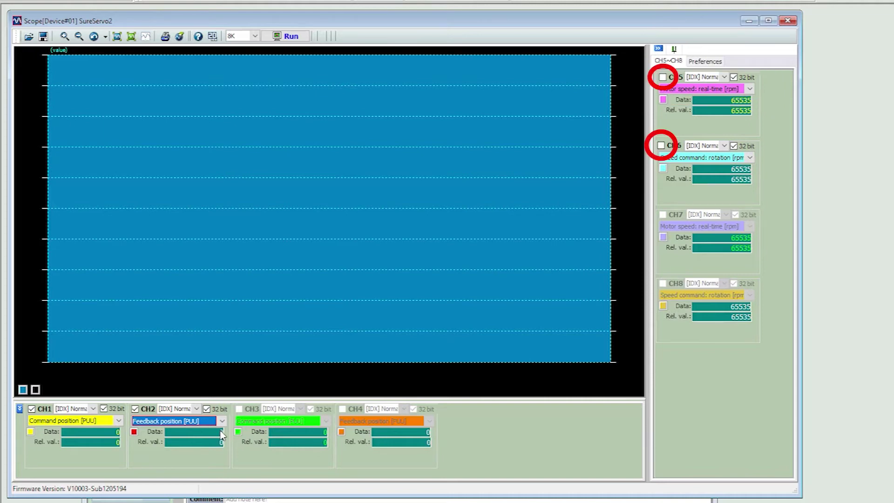
pyautogui.click(289, 37)
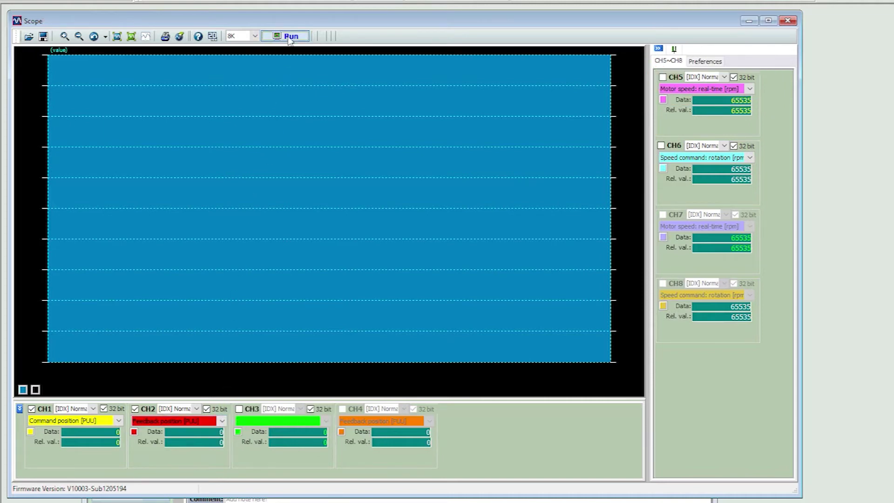
# - Run and then stop the PR path from the PR Mode Editor, returning to the captured traces
pyautogui.click(600, 499)
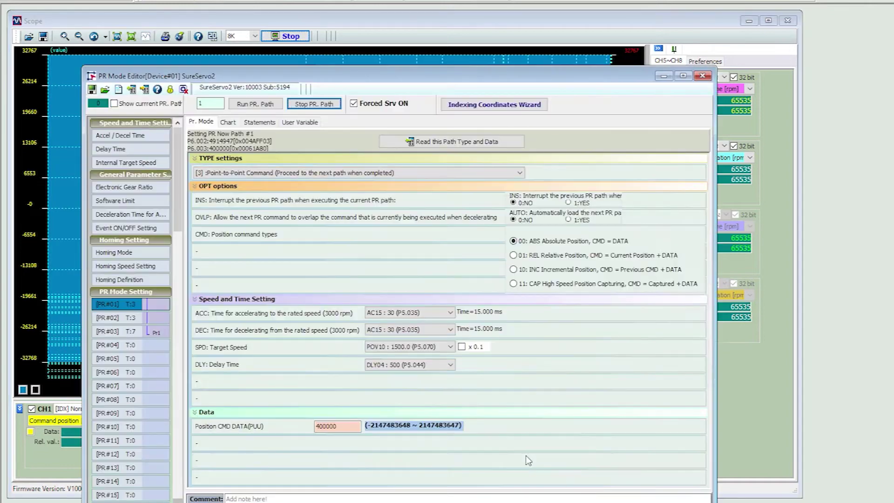
pyautogui.click(254, 104)
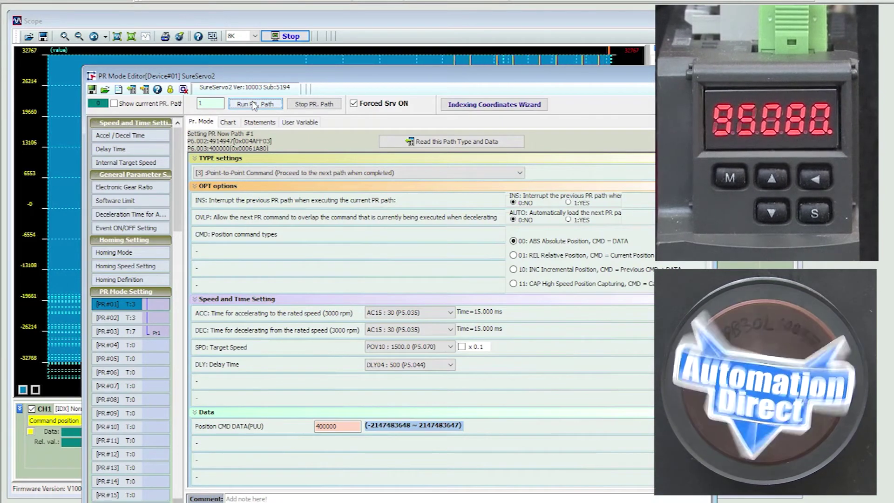
pyautogui.click(315, 106)
pyautogui.click(313, 37)
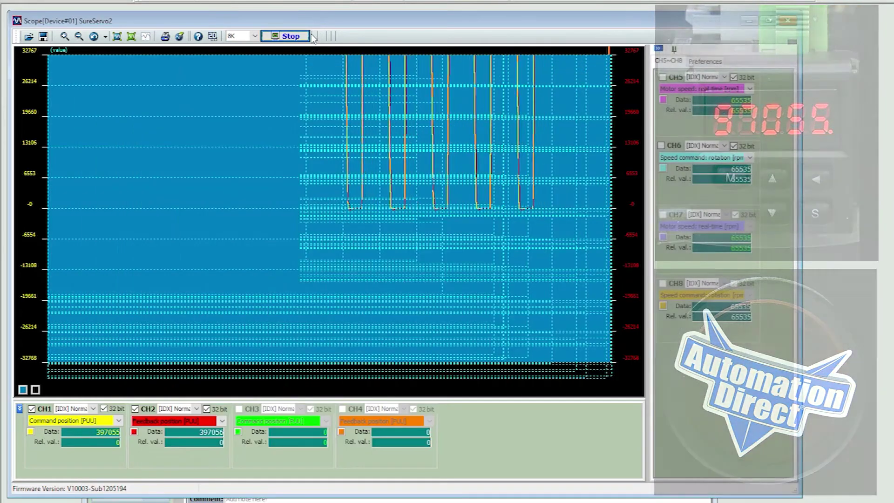
# - Zoom on one move around 5824–7370 ms, mark 5943 ms, and re-add the CH5 motor speed trace
pyautogui.click(146, 36)
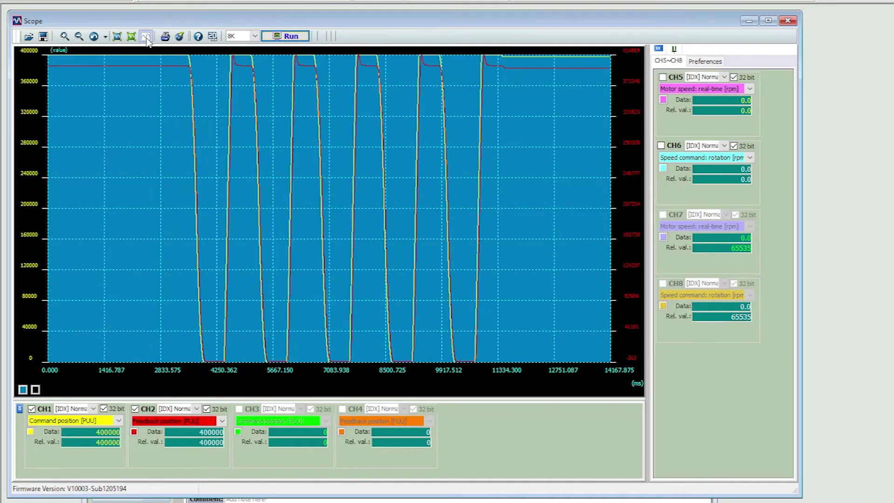
pyautogui.click(117, 37)
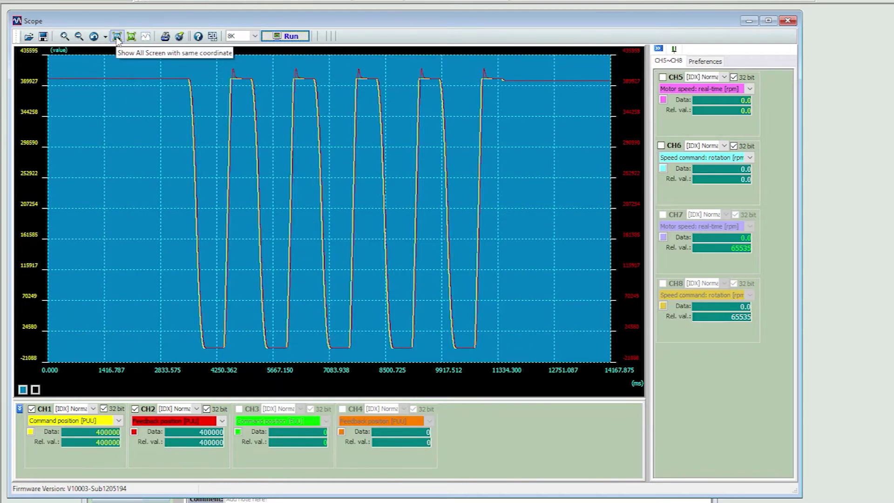
pyautogui.moveTo(279, 73); pyautogui.dragTo(344, 362)
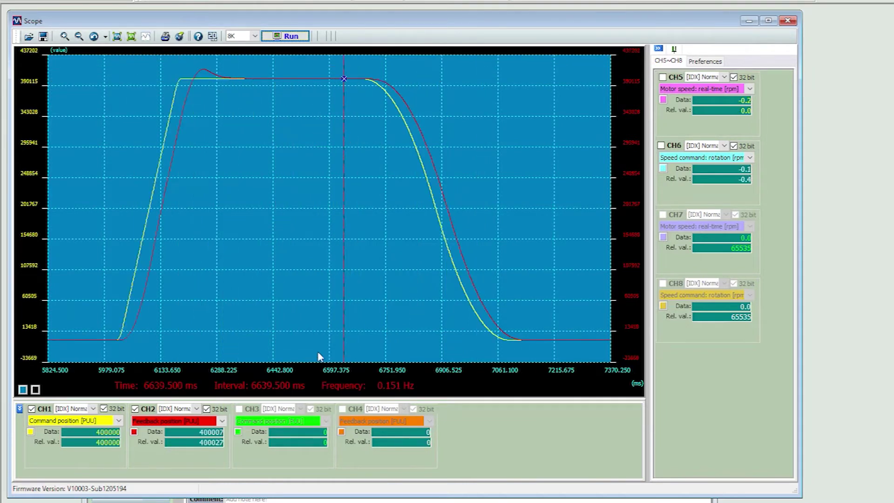
pyautogui.click(91, 341)
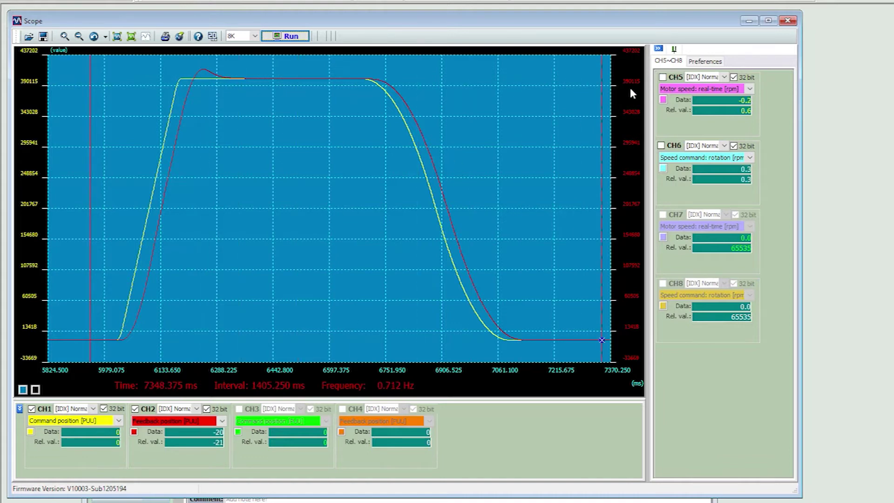
pyautogui.click(662, 77)
# - Show the CH5 motor speed and CH6 speed command traces, and rescale the plot so they fit
pyautogui.click(661, 145)
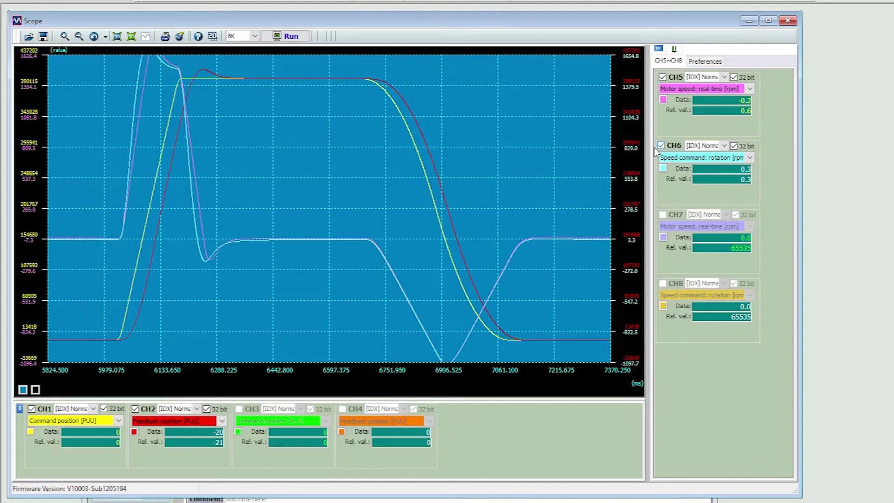
pyautogui.click(155, 52)
pyautogui.click(146, 36)
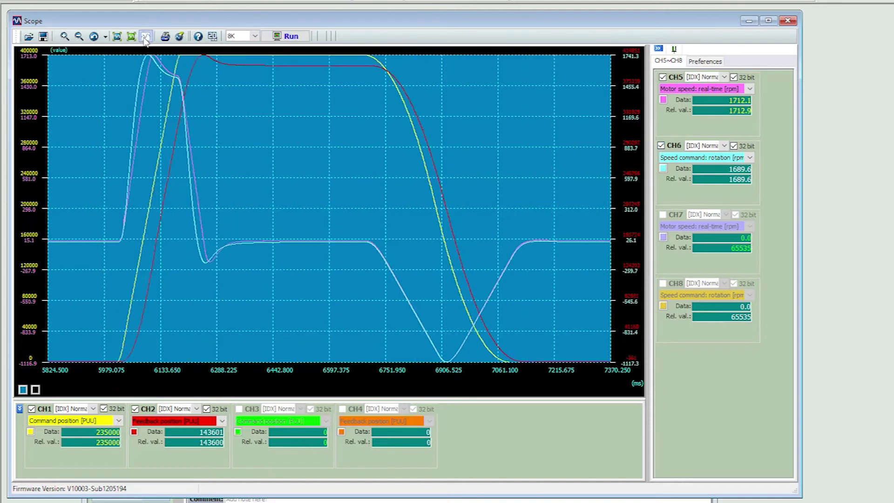
# - Place the measuring line at 6641 ms and measure the deceleration interval of about 207.625 ms
pyautogui.click(234, 145)
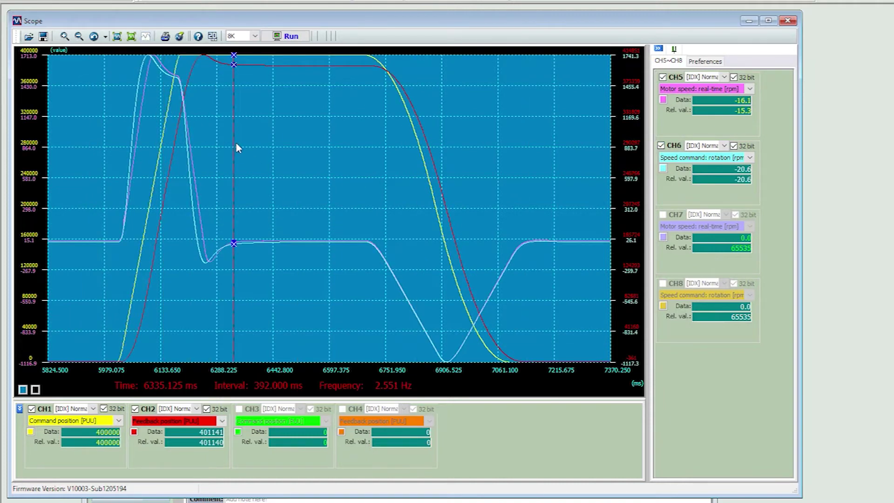
pyautogui.moveTo(236, 147); pyautogui.dragTo(153, 166)
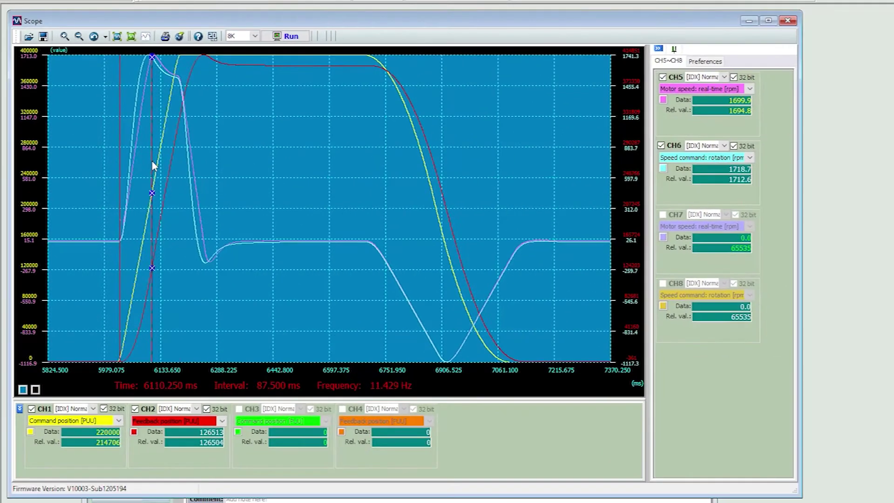
pyautogui.moveTo(197, 327); pyautogui.dragTo(622, 502)
pyautogui.moveTo(363, 247)
pyautogui.mouseDown()
pyautogui.moveTo(368, 241)
pyautogui.moveTo(418, 287)
pyautogui.moveTo(449, 298)
pyautogui.mouseUp()
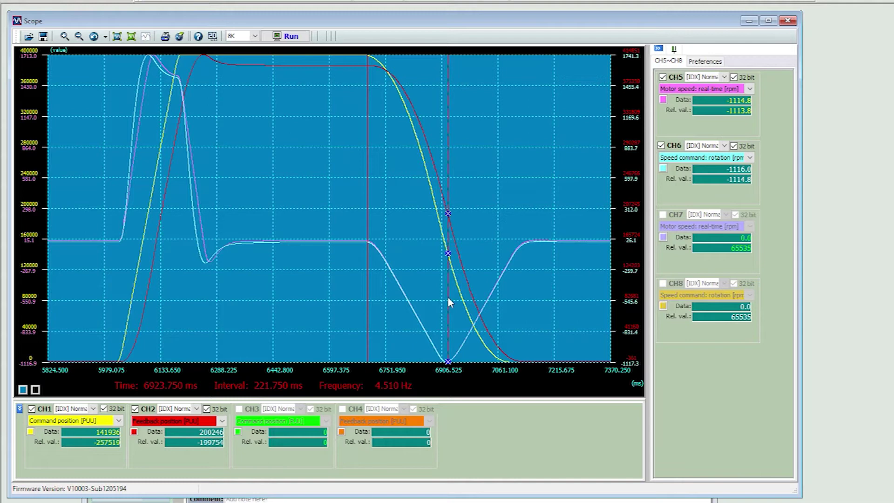
pyautogui.moveTo(448, 297); pyautogui.dragTo(14, 345)
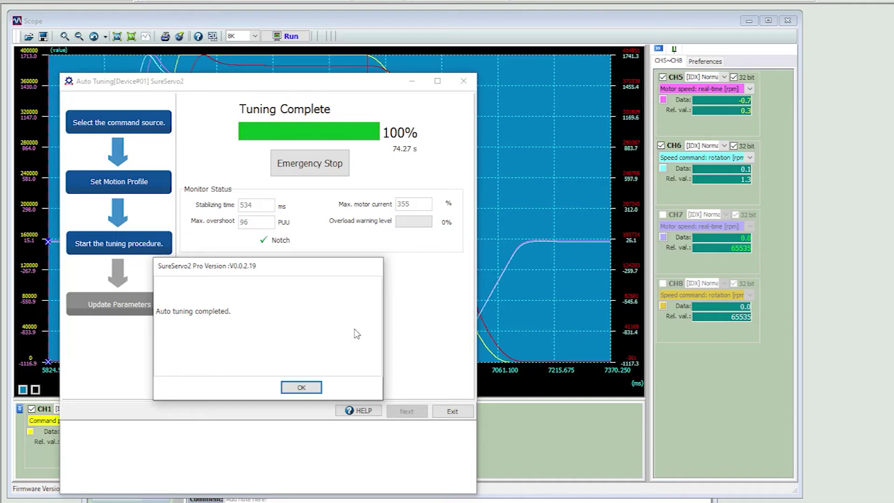
# - Accept the completed auto tuning, apply the tuned parameters, and start a new capture while running the PR path
pyautogui.click(301, 389)
pyautogui.click(406, 411)
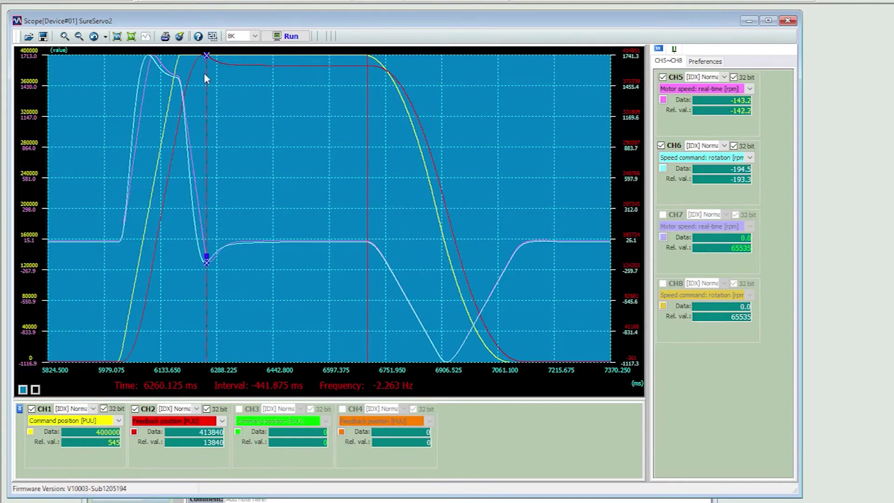
pyautogui.click(292, 37)
pyautogui.click(256, 104)
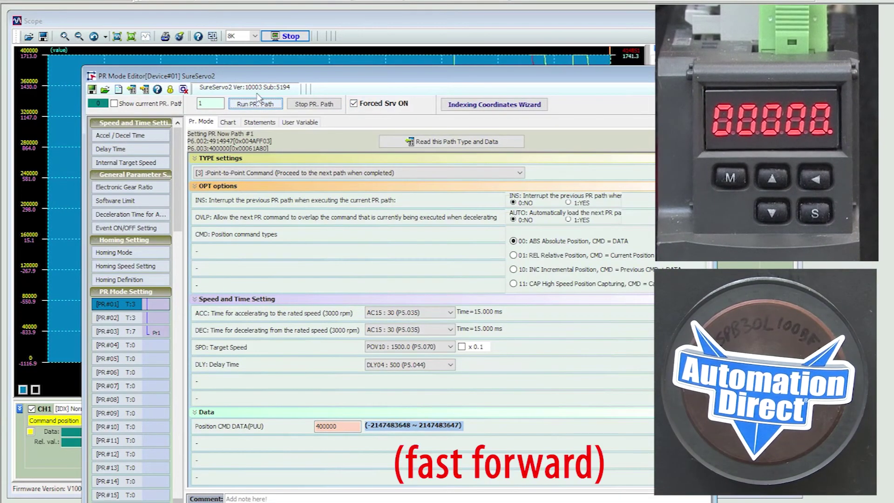
# - Stop the capture, fit the whole trace, and zoom in on one move pulse (about 11636–13293 ms)
pyautogui.moveTo(210, 76); pyautogui.dragTo(281, 210)
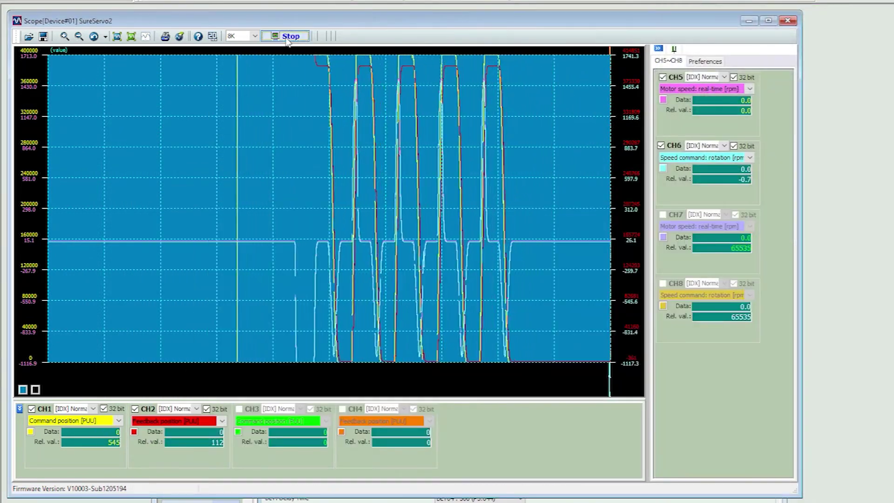
pyautogui.click(288, 37)
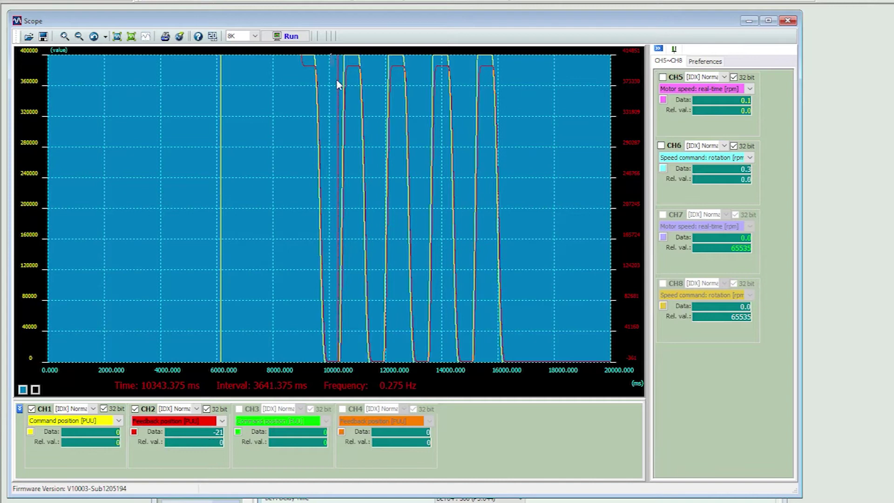
pyautogui.click(378, 362)
pyautogui.click(117, 36)
pyautogui.moveTo(376, 280); pyautogui.dragTo(421, 356)
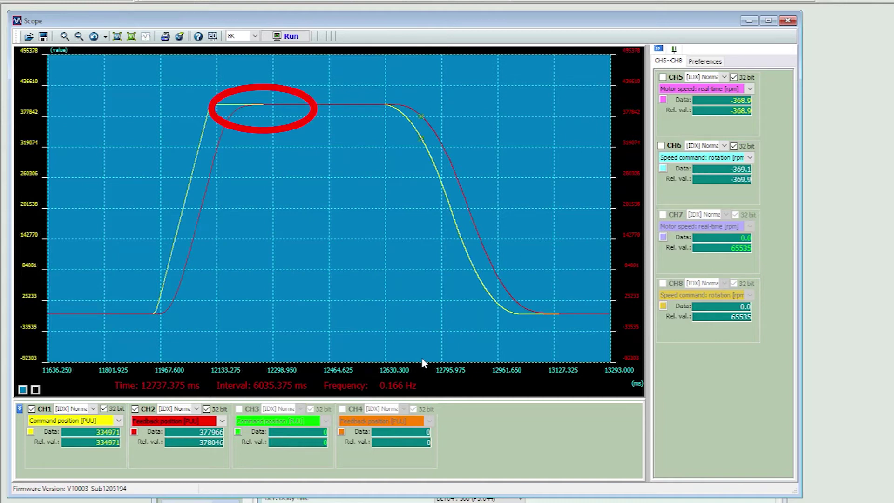
# - Show the CH5 motor speed and CH6 speed command curves, and rescale the plot so all curves fit
pyautogui.click(663, 77)
pyautogui.click(661, 146)
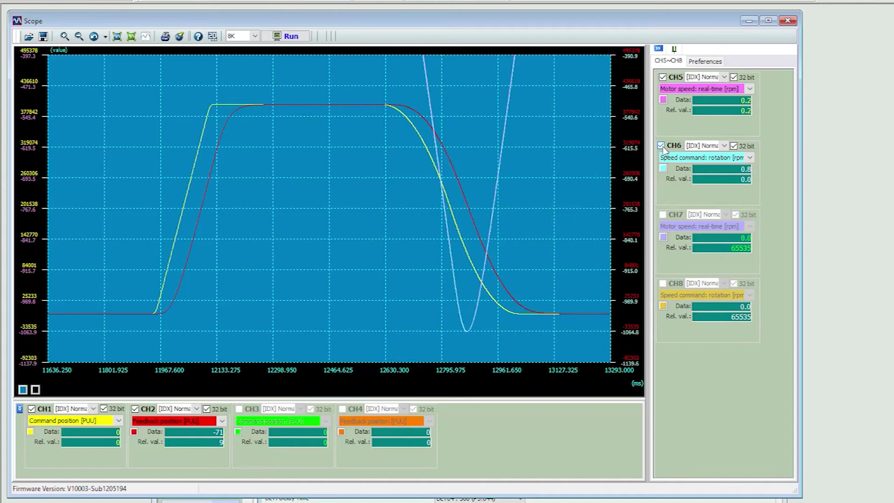
pyautogui.click(146, 37)
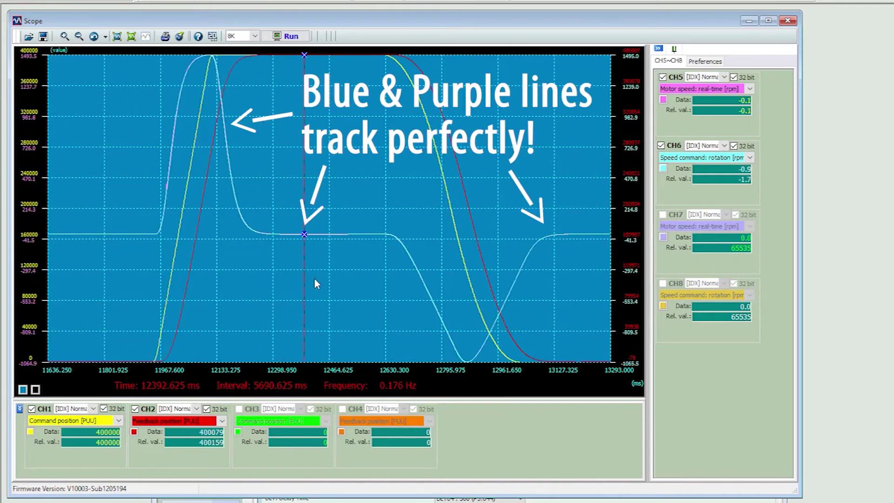
# - Toggle the CH6 speed command curve off and on repeatedly to compare it with the other curves
pyautogui.click(662, 146)
pyautogui.click(661, 145)
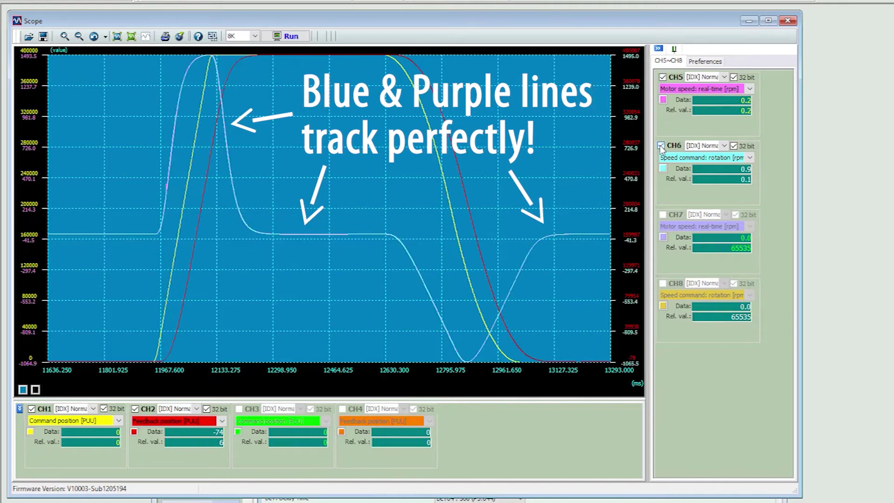
pyautogui.click(661, 146)
pyautogui.click(661, 146)
pyautogui.click(661, 145)
pyautogui.click(661, 145)
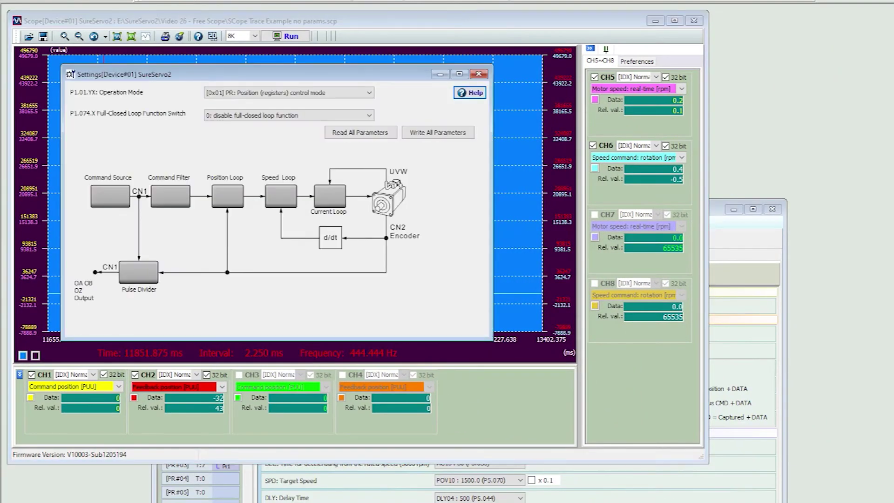
# - Review the speed-loop and position-loop gains, close the settings, and place a measurement marker on the trace
pyautogui.click(276, 201)
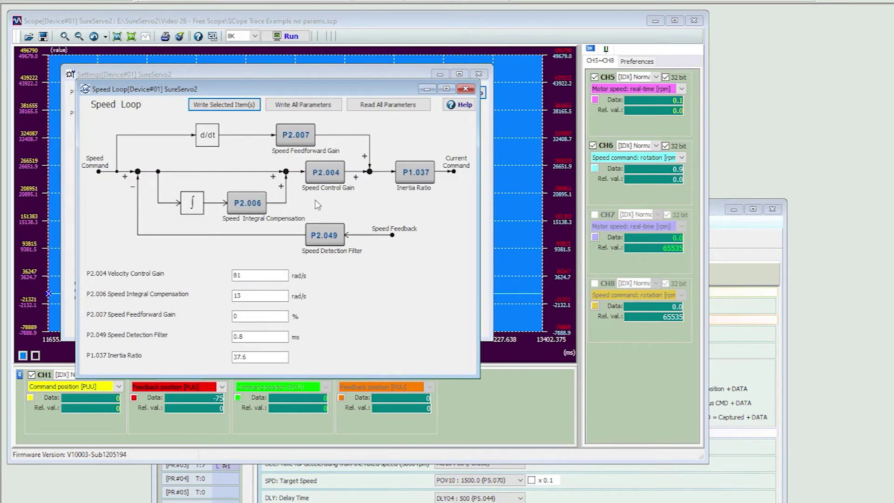
pyautogui.click(465, 88)
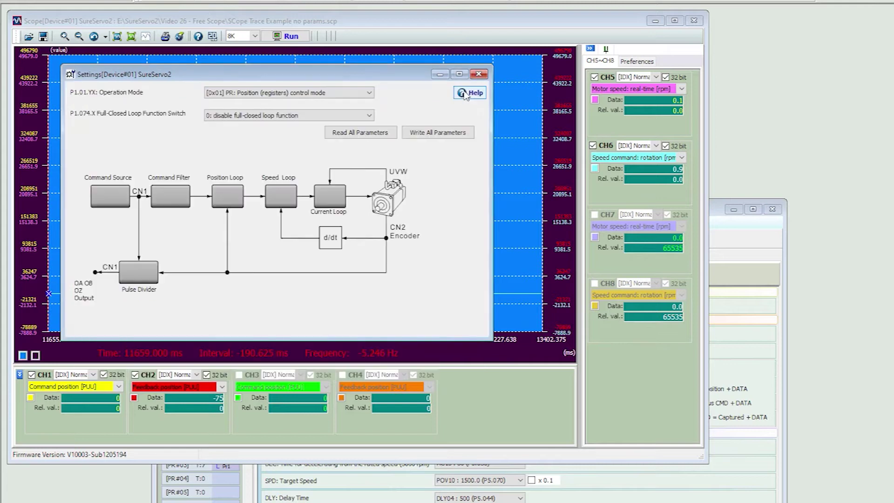
pyautogui.click(217, 200)
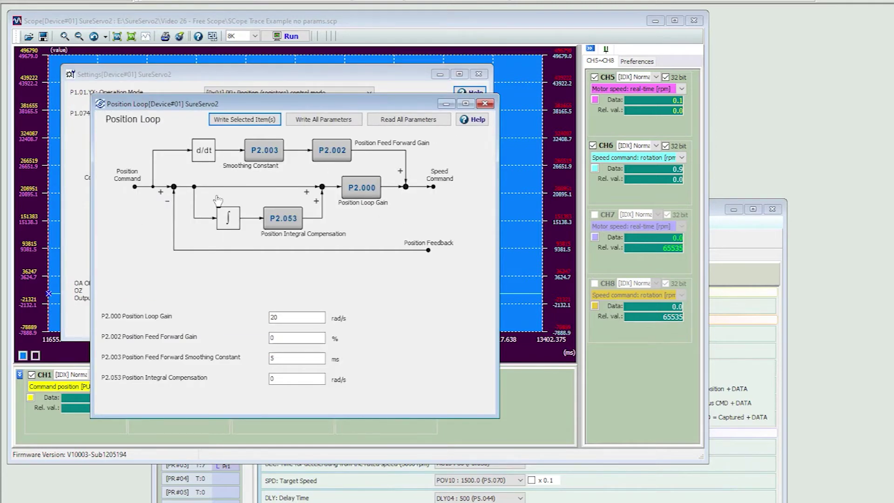
pyautogui.click(485, 104)
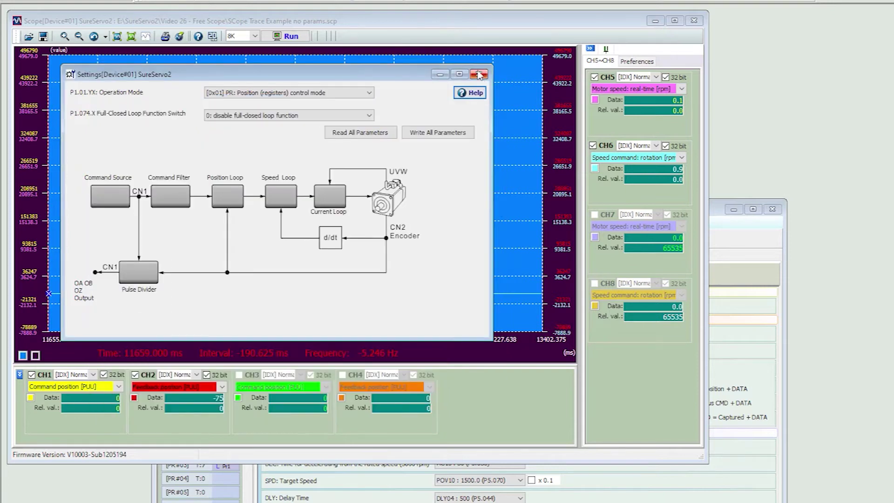
pyautogui.click(479, 75)
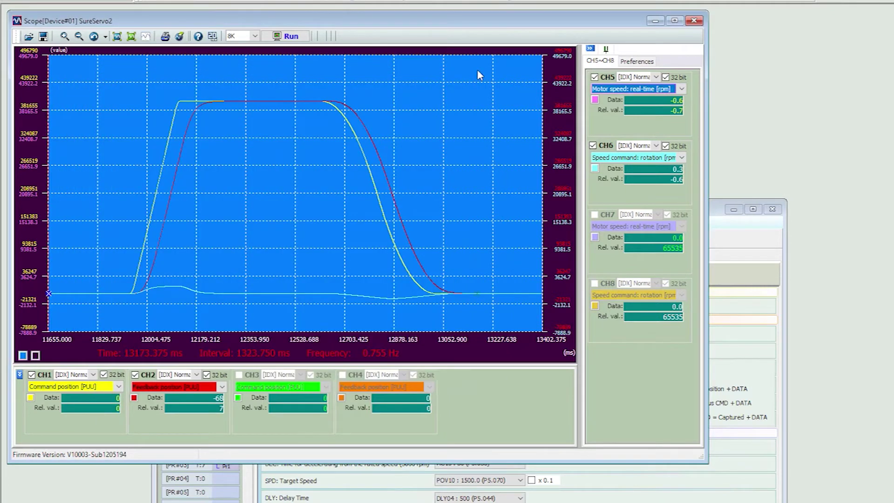
pyautogui.click(530, 293)
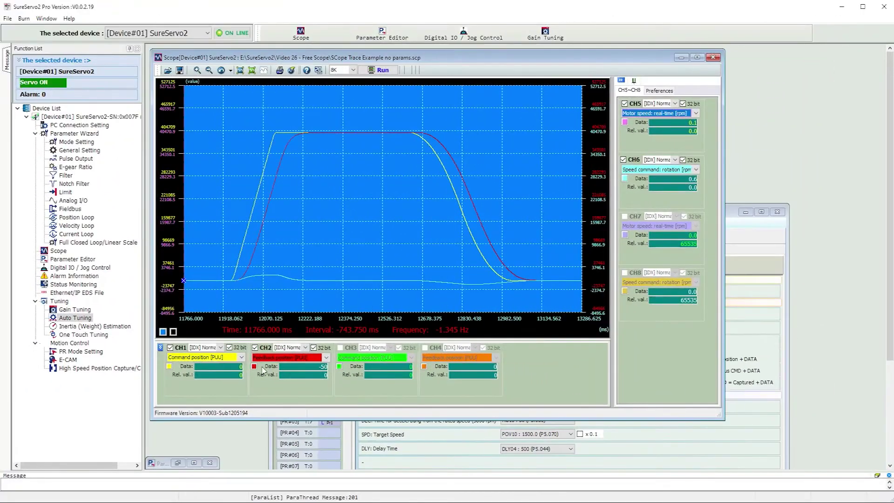
# - Show the list of signals that CH1 can monitor
pyautogui.click(241, 357)
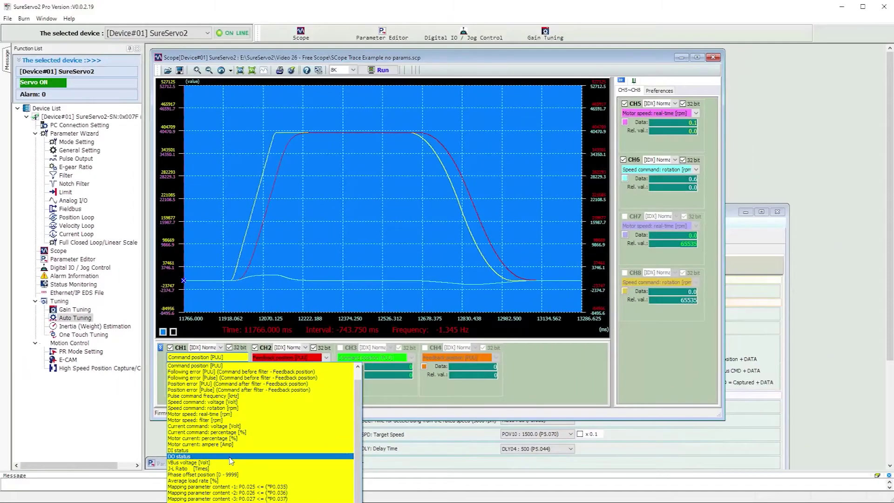
# - Close the CH1 signal list, view the CH1 DI status and CH2 data as bits and then as hex, then hide the hex readouts
pyautogui.click(535, 374)
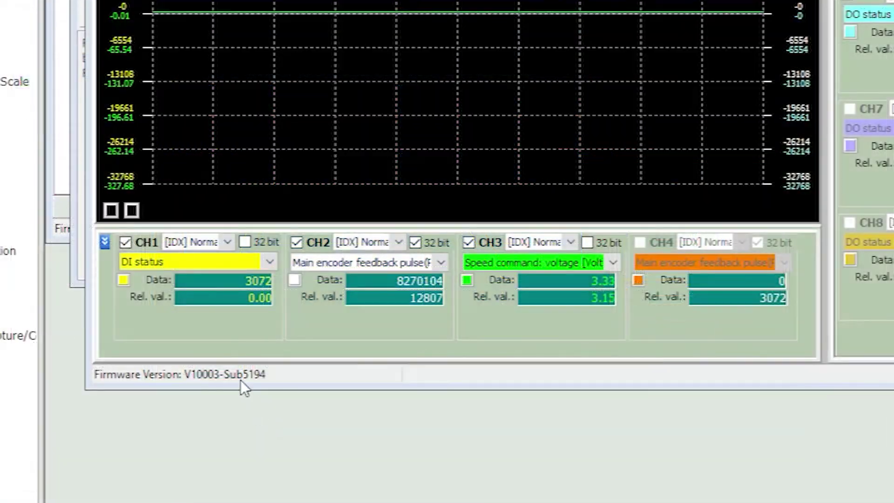
pyautogui.doubleClick(222, 281)
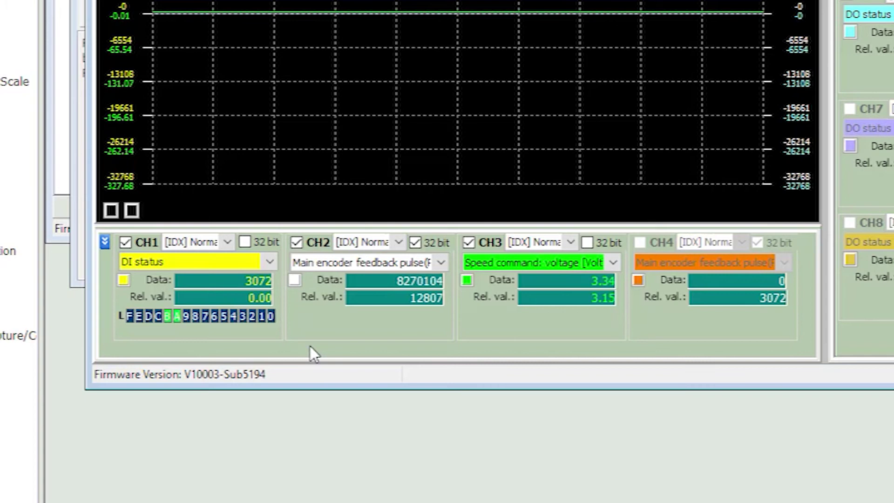
pyautogui.doubleClick(353, 281)
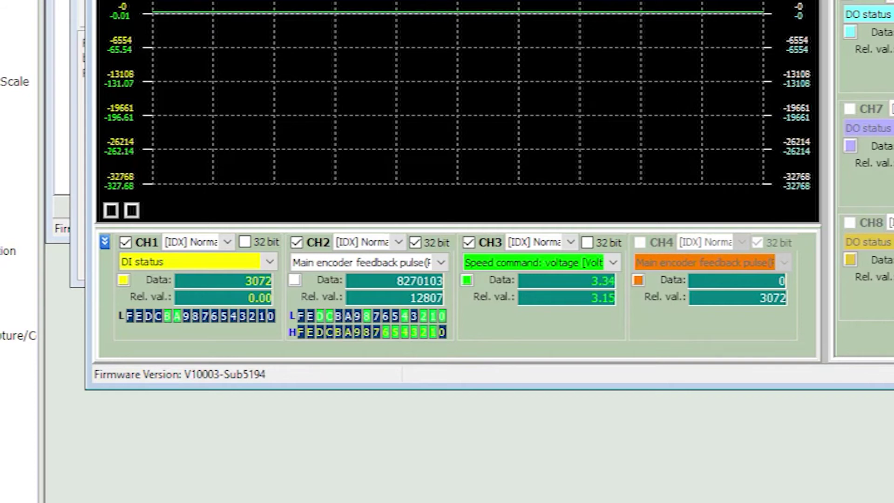
pyautogui.doubleClick(393, 280)
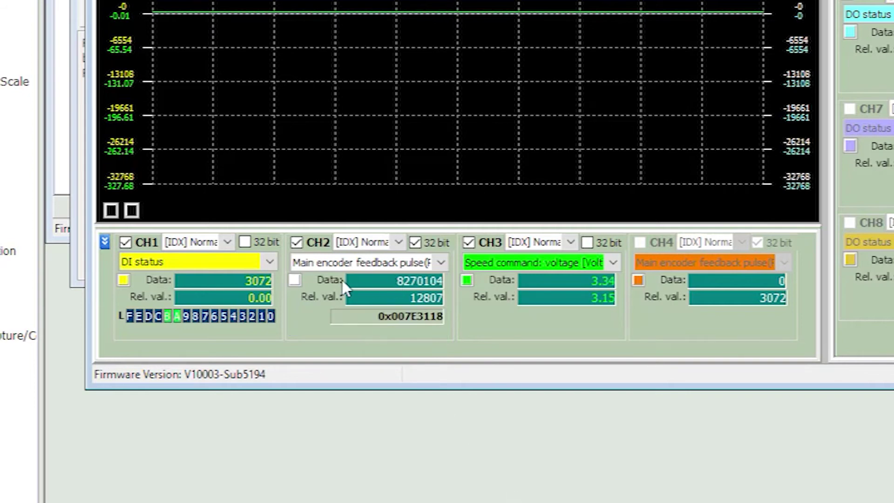
pyautogui.doubleClick(225, 280)
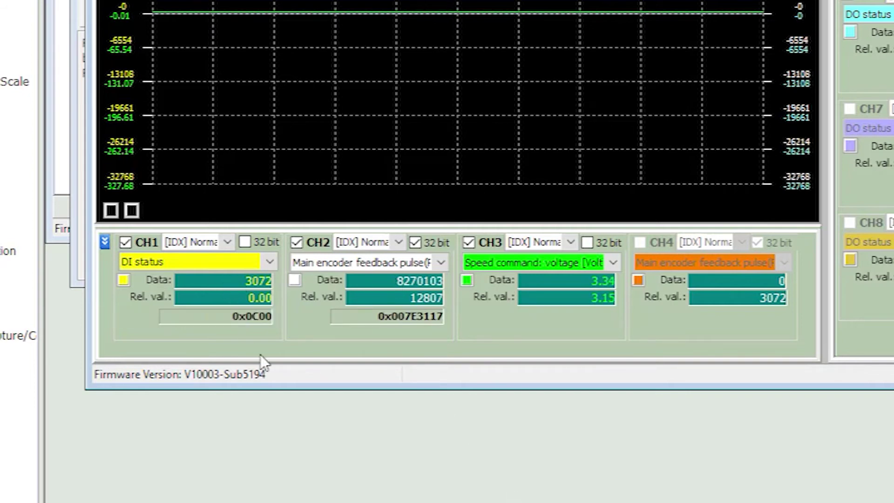
pyautogui.doubleClick(248, 275)
pyautogui.doubleClick(382, 279)
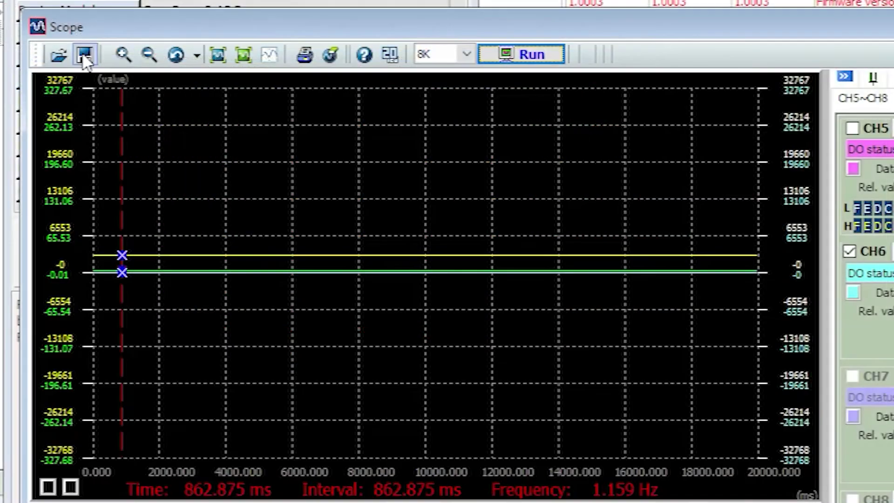
pyautogui.click(84, 55)
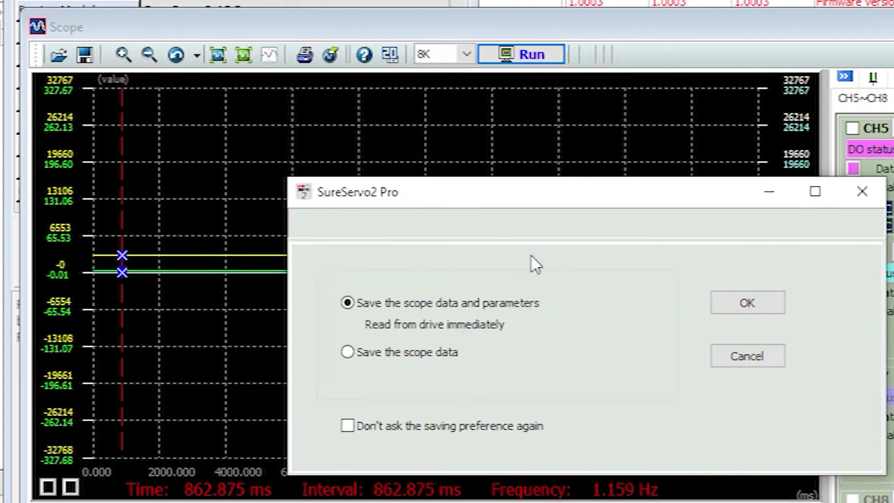
pyautogui.click(733, 365)
pyautogui.click(723, 357)
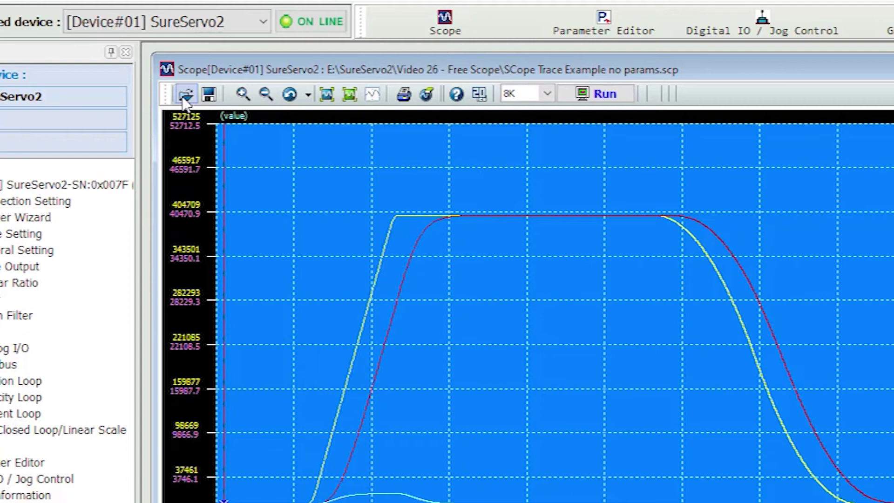
# - Bring up the scope plot's save and export options
pyautogui.rightClick(548, 310)
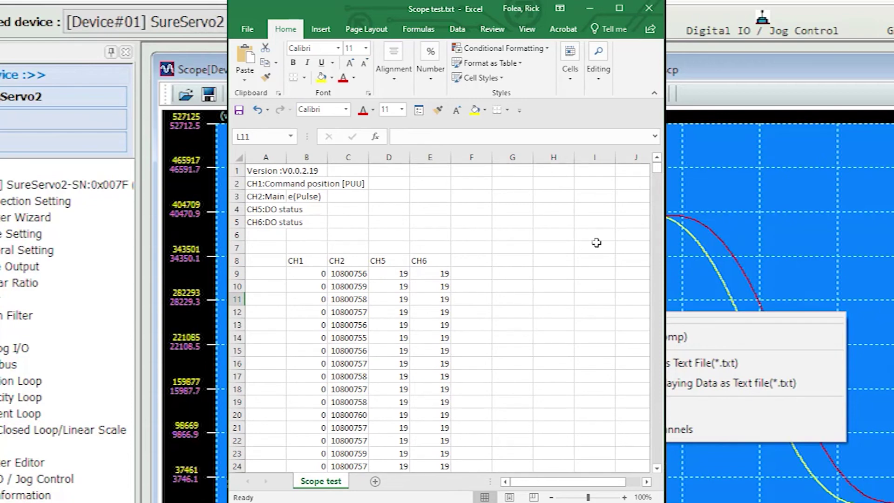
# - Scroll down through the exported Scope test rows in Excel
pyautogui.moveTo(656, 168); pyautogui.dragTo(657, 475)
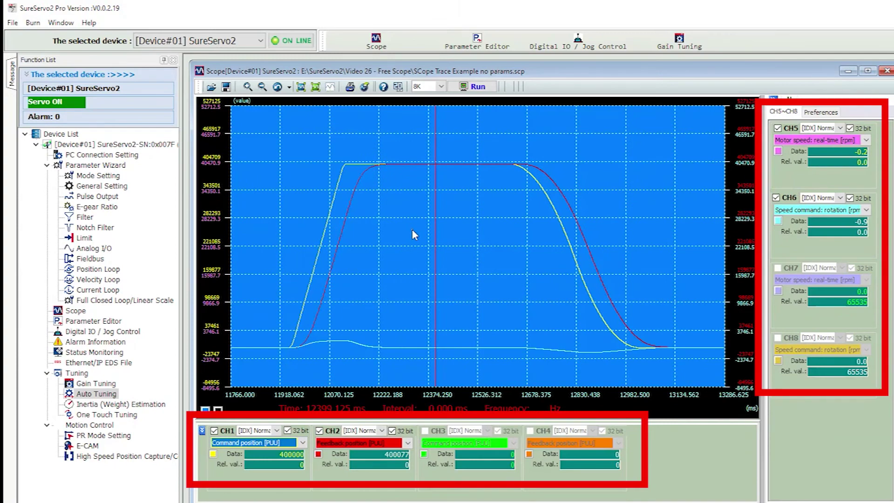
# - Add a second measurement marker, then switch CH1's source to a drive address and then a drive parameter
pyautogui.moveTo(412, 228)
pyautogui.mouseDown()
pyautogui.moveTo(372, 328)
pyautogui.moveTo(319, 412)
pyautogui.mouseUp()
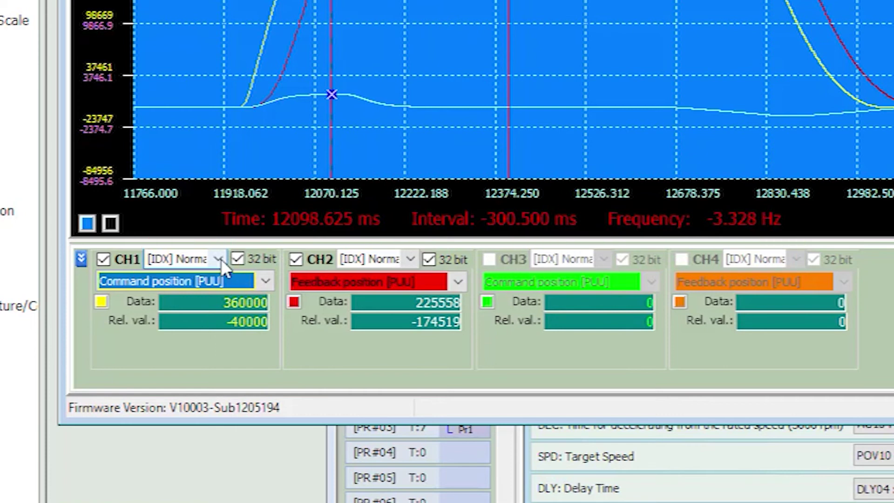
pyautogui.click(221, 262)
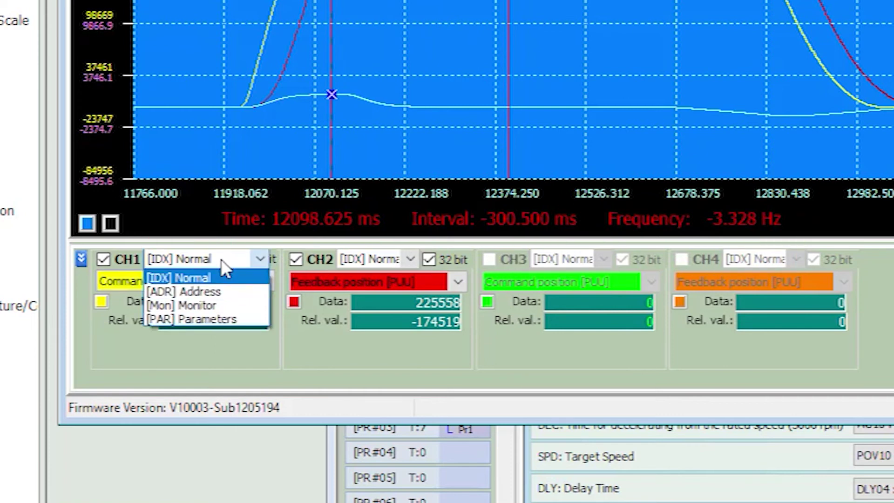
pyautogui.click(221, 293)
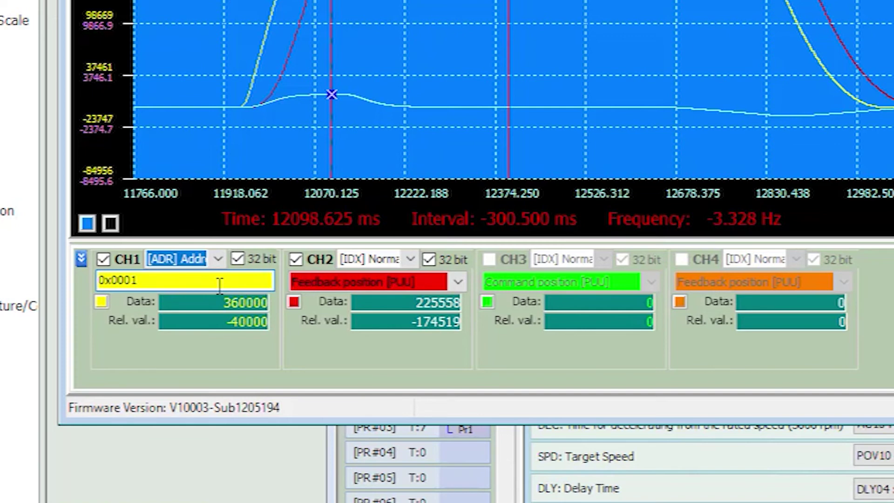
pyautogui.click(218, 259)
pyautogui.click(223, 317)
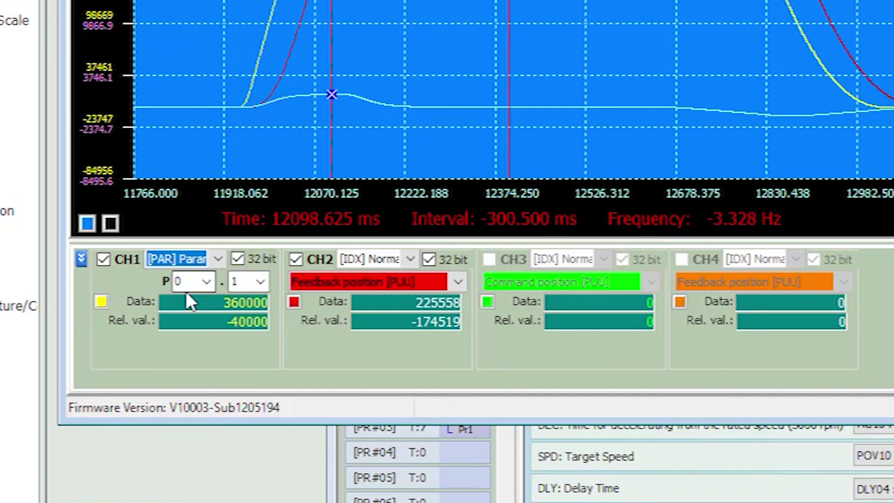
# - Review CH1's source types, including Monitor, and measure the interval between two trace points
pyautogui.click(218, 260)
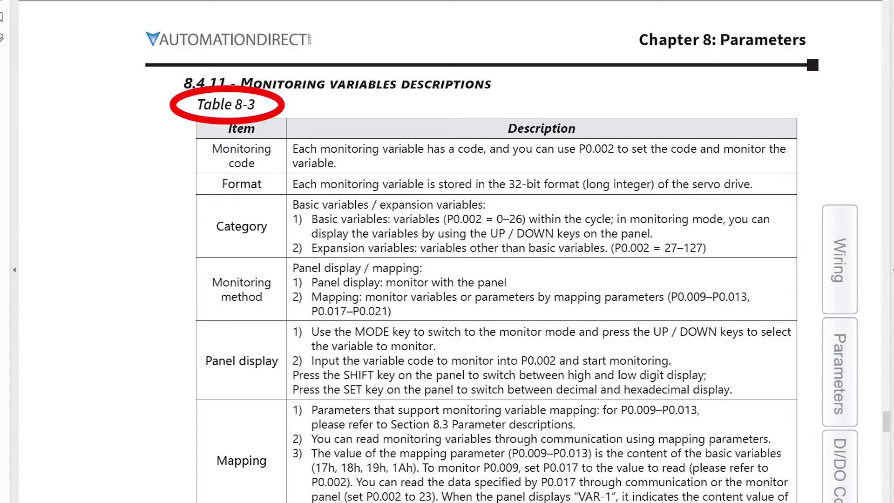
pyautogui.scroll(-15, 447, 251)
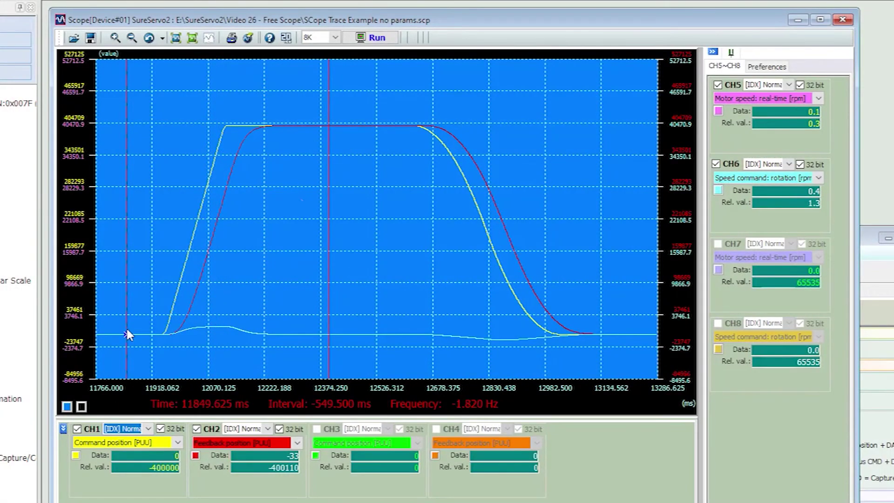
pyautogui.moveTo(128, 334); pyautogui.dragTo(284, 140)
# - Set the scope capture duration to 40 sec
pyautogui.click(286, 37)
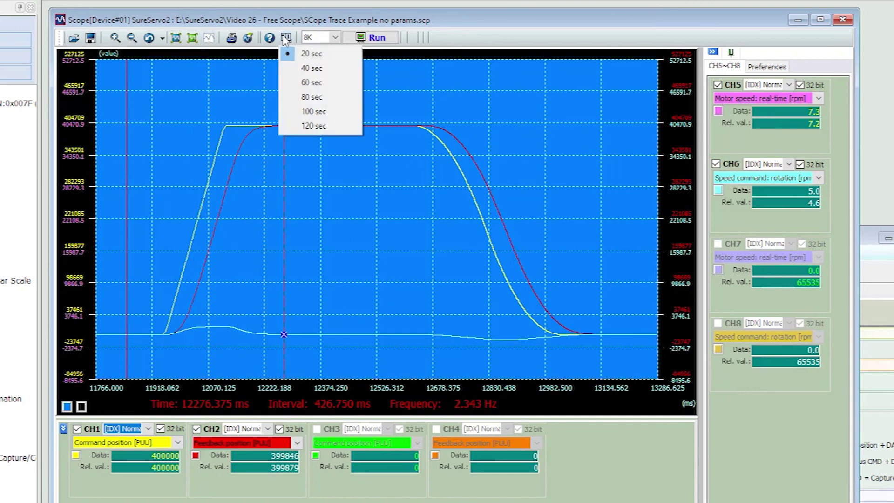
pyautogui.click(312, 68)
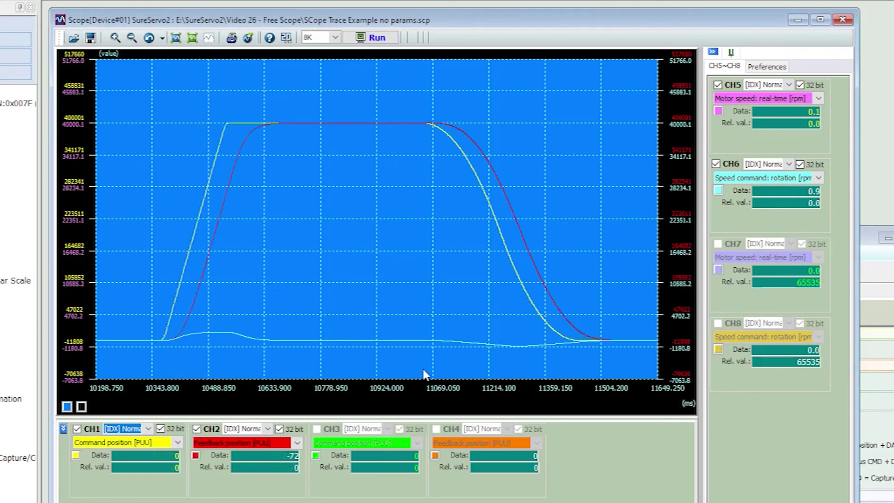
# - Keep CH2's trace colour red
pyautogui.click(195, 456)
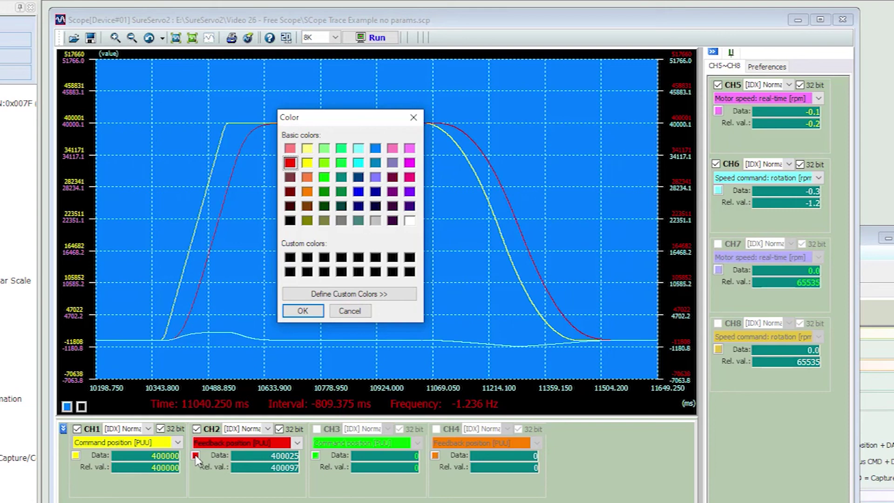
pyautogui.click(302, 310)
pyautogui.click(612, 340)
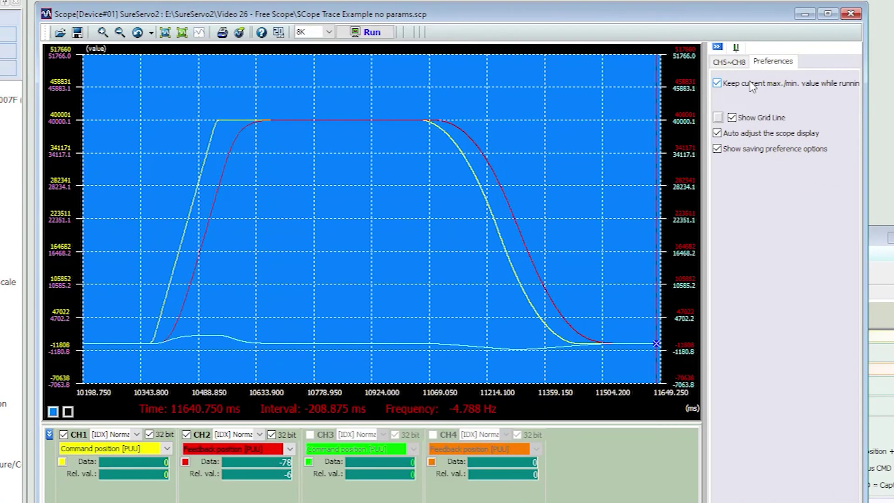
# - Auto-hide then expand the side panel, show the CH5~CH8 tab, and clear the scope plot
pyautogui.click(735, 47)
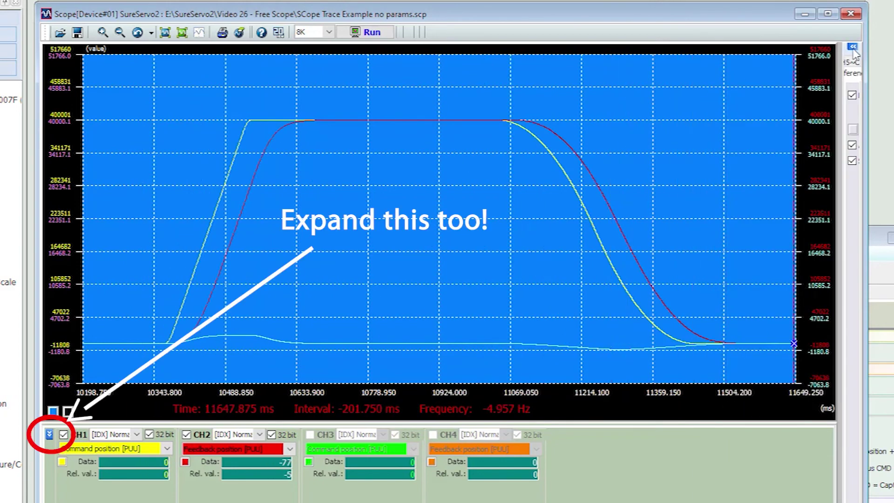
pyautogui.click(852, 48)
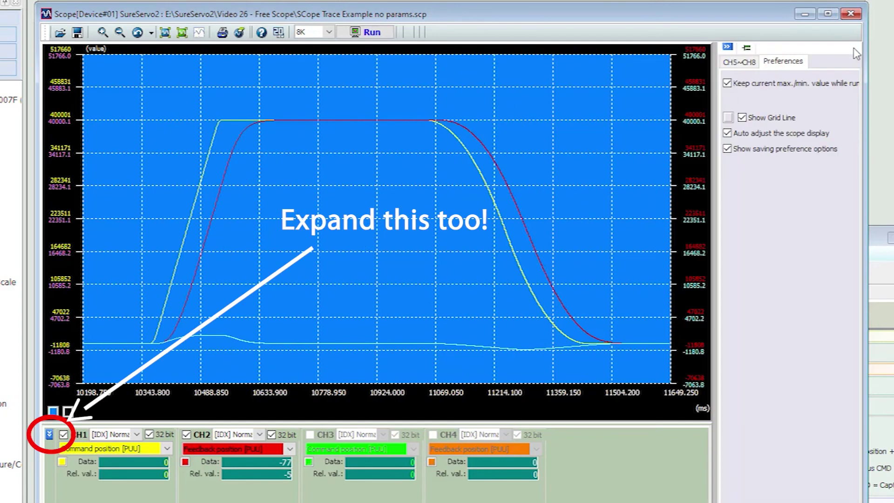
pyautogui.click(743, 61)
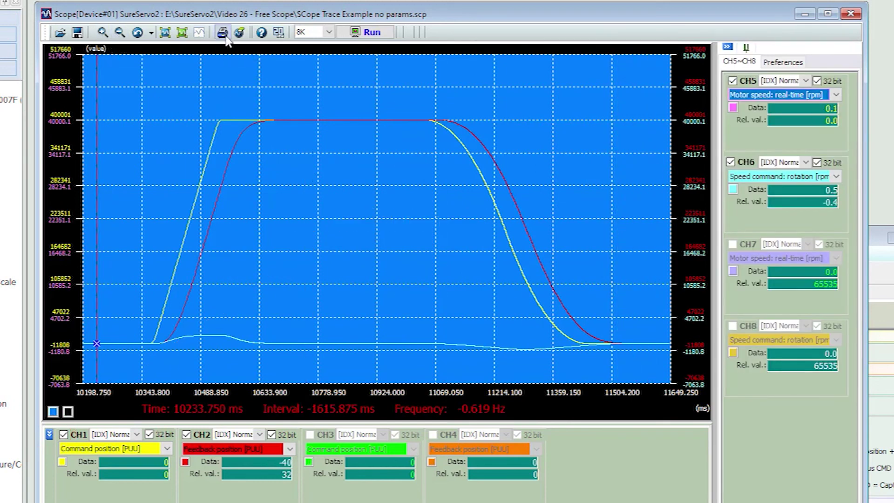
pyautogui.click(240, 33)
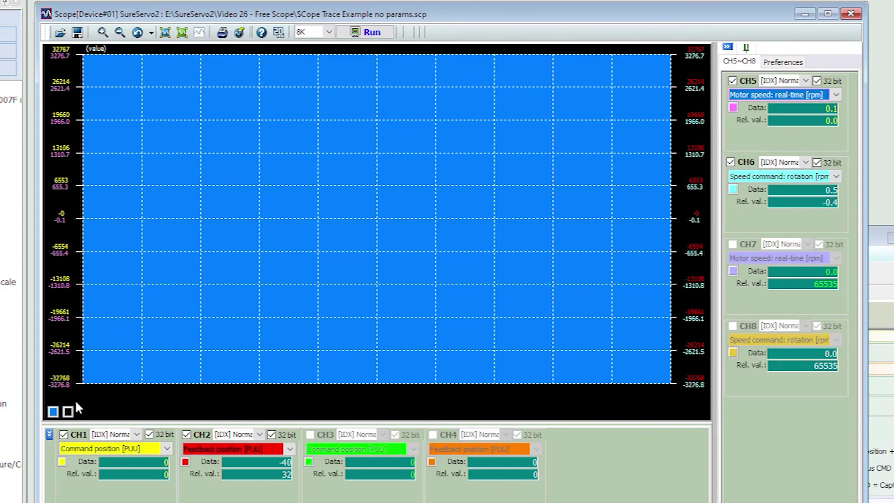
# - Colour the plot border orange and background green, then load the saved .scp trace
pyautogui.click(68, 412)
pyautogui.click(300, 176)
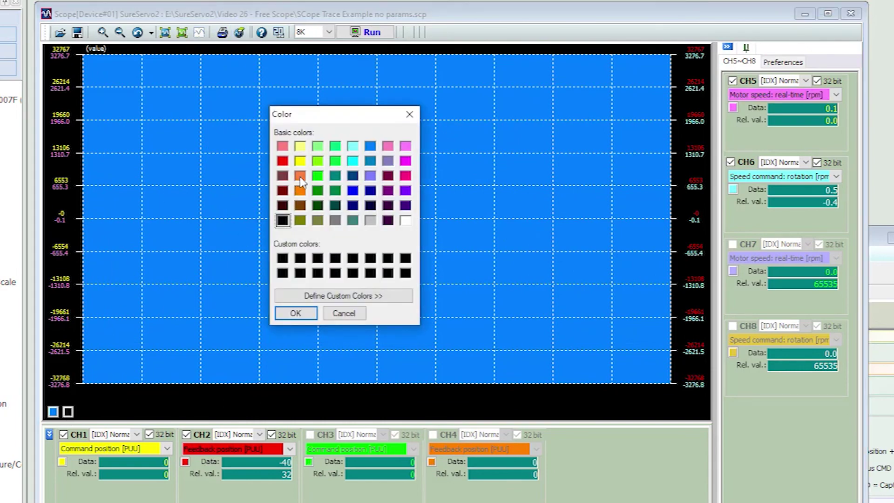
pyautogui.click(295, 314)
pyautogui.click(53, 412)
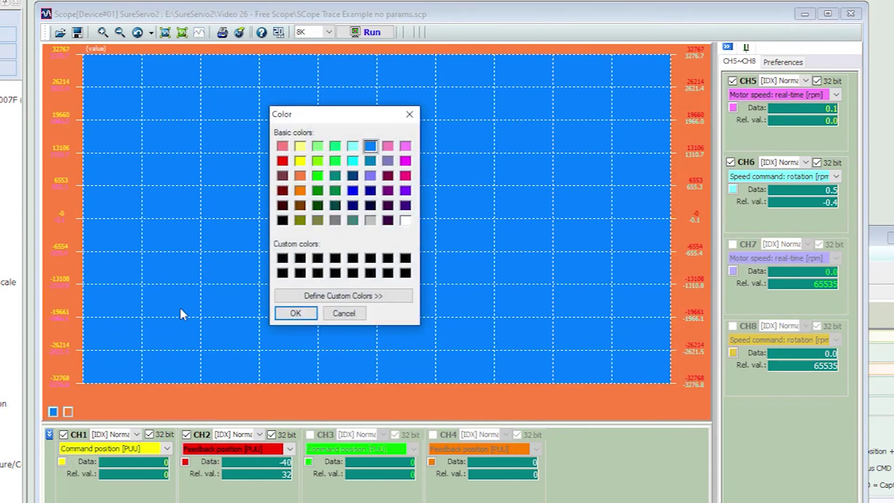
pyautogui.click(317, 176)
pyautogui.click(293, 313)
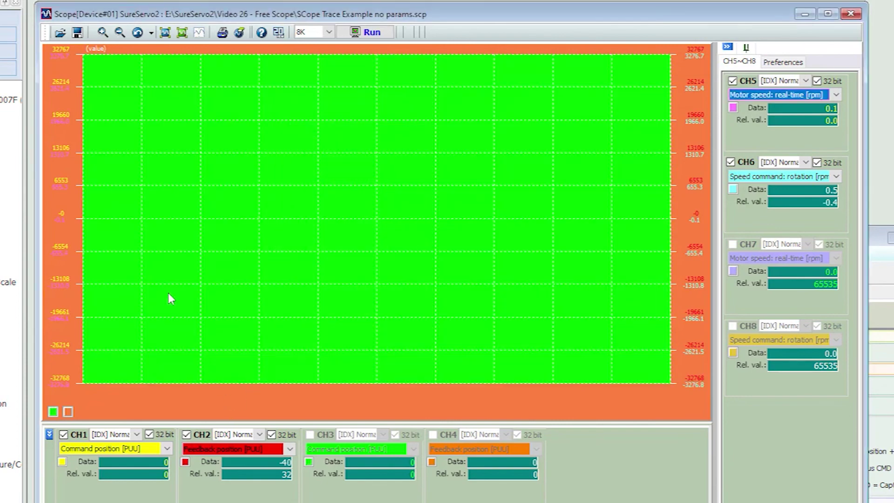
pyautogui.click(60, 33)
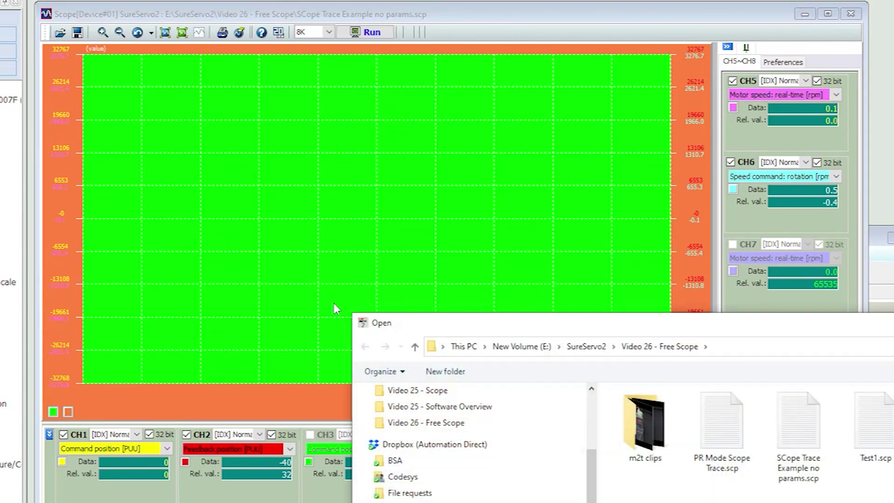
pyautogui.doubleClick(787, 425)
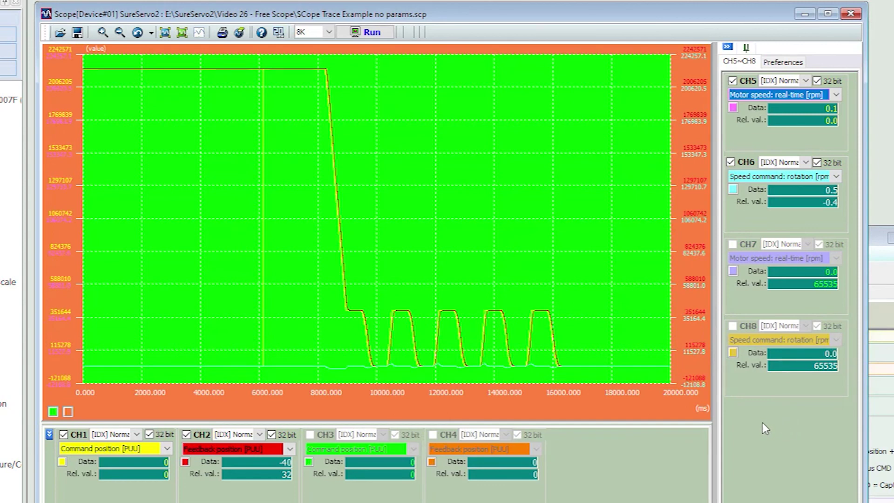
# - Change the plot border to dark purple and pick blue for the background
pyautogui.click(68, 412)
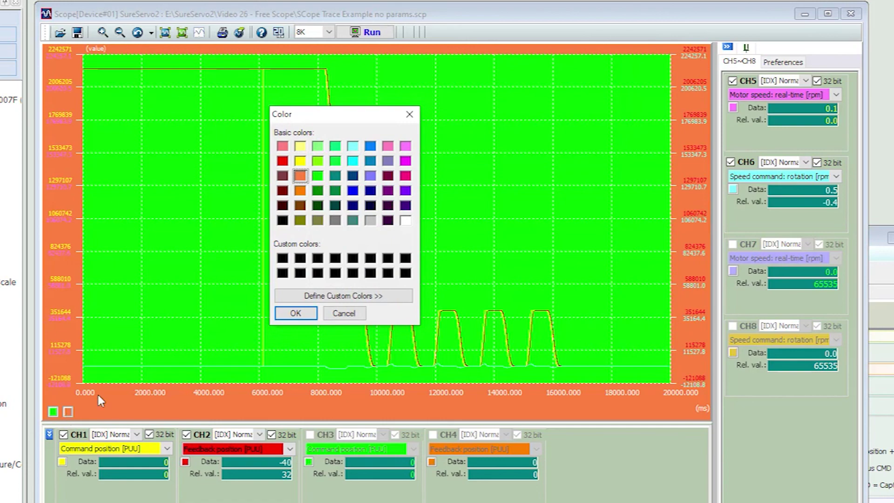
pyautogui.click(388, 221)
pyautogui.click(296, 313)
pyautogui.click(54, 413)
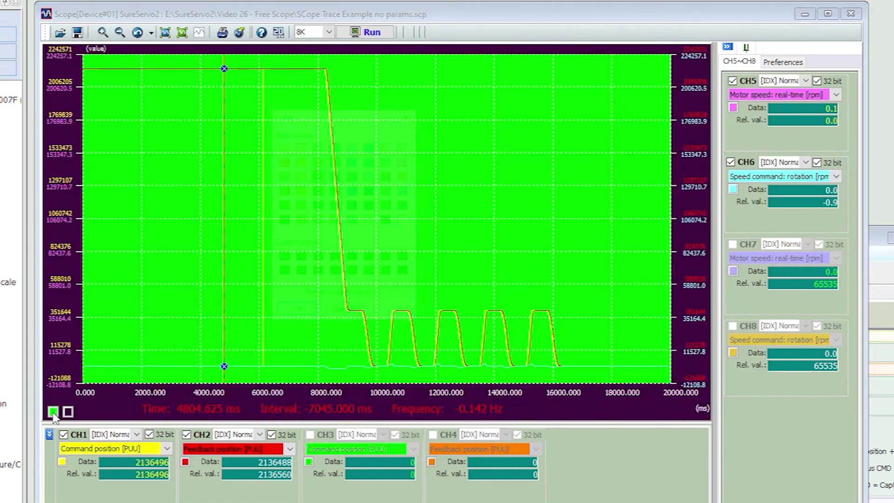
pyautogui.click(370, 147)
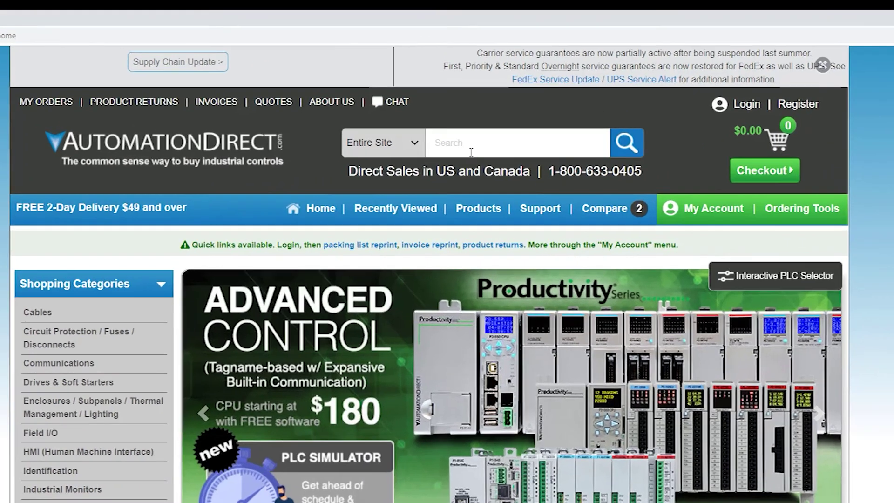
# - Type 'SureServo2 Pro' into the AutomationDirect site search box
pyautogui.write('SureServo2 Pro')
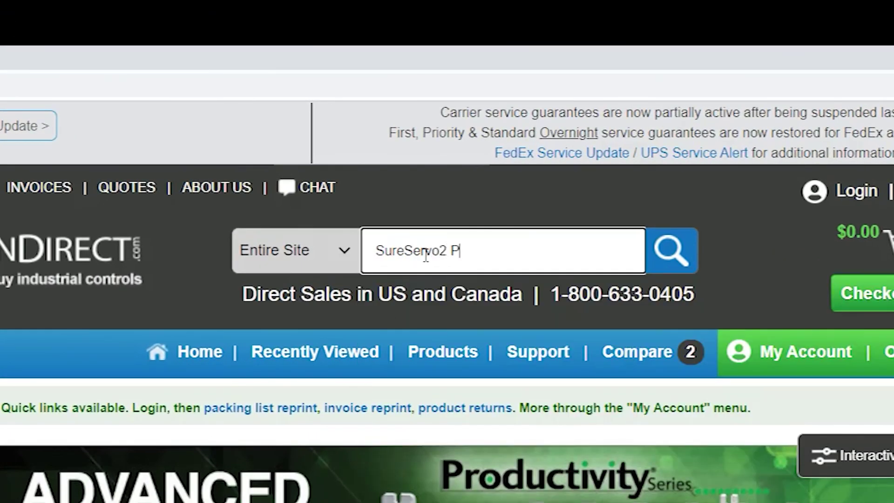